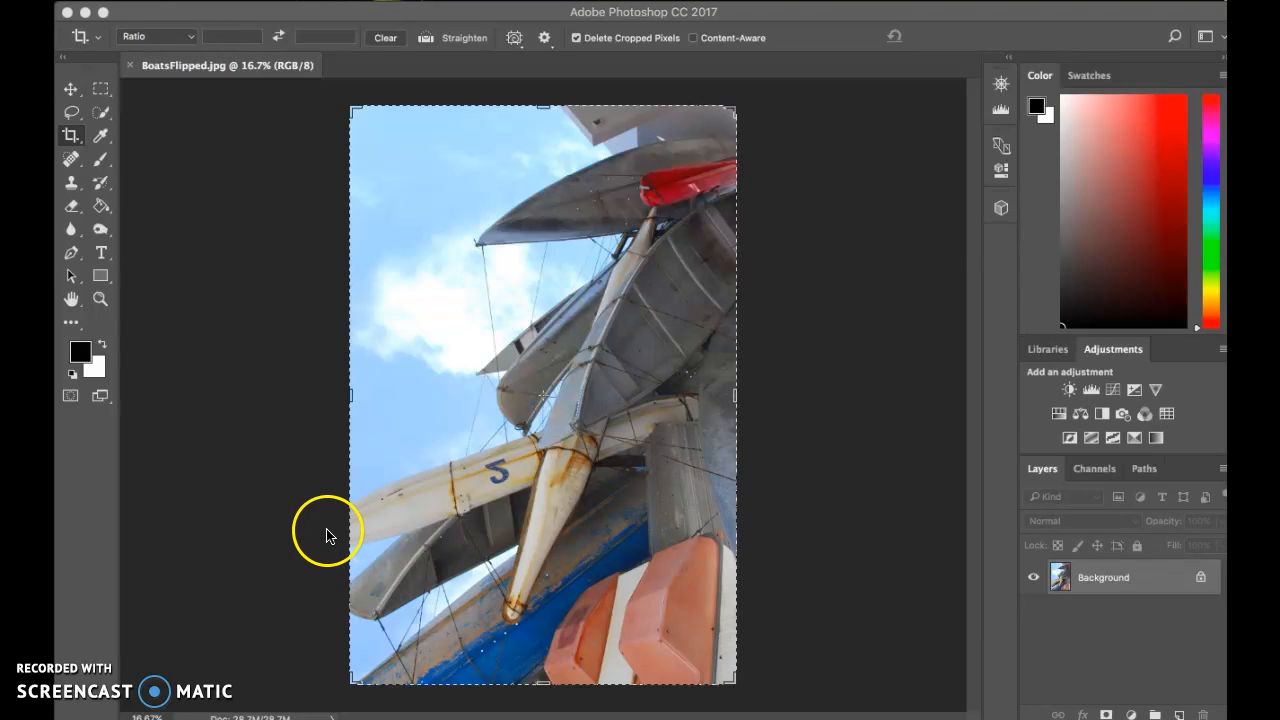
# Step: Add a Hue/Saturation adjustment layer above the boat photo with the hue set to +126 and close its properties
pyautogui.click(328, 460)
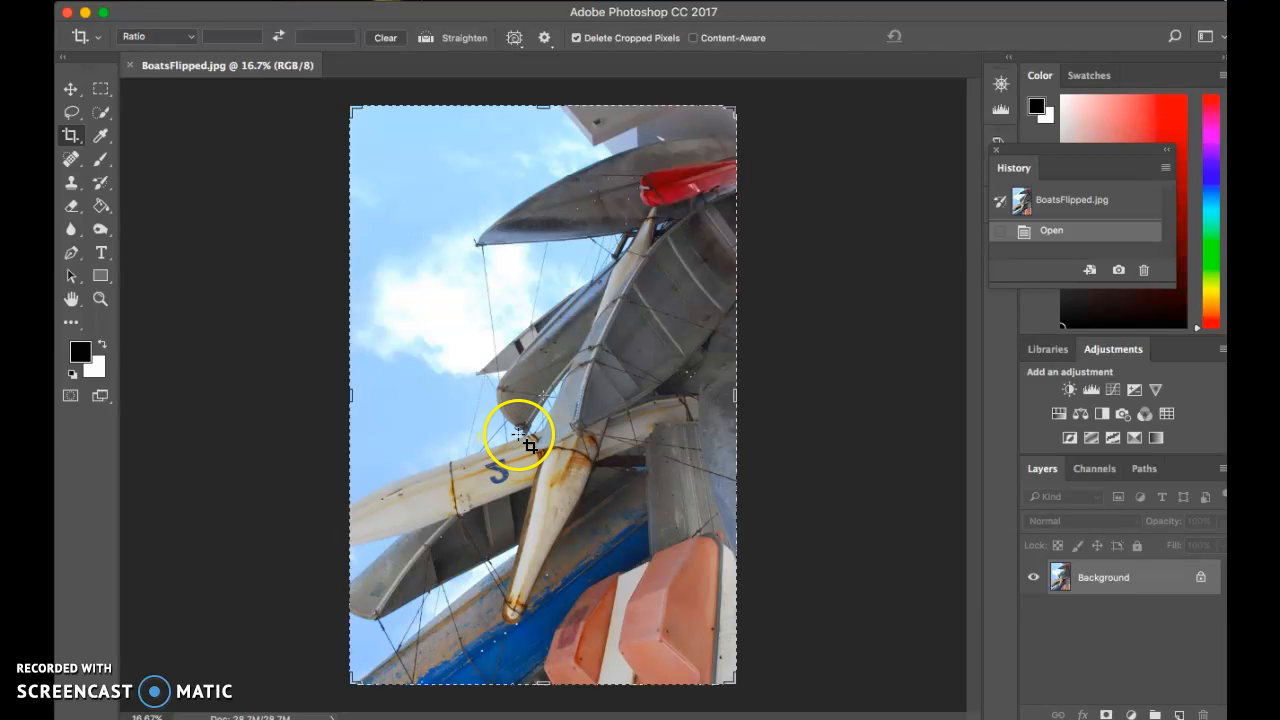
pyautogui.click(1134, 714)
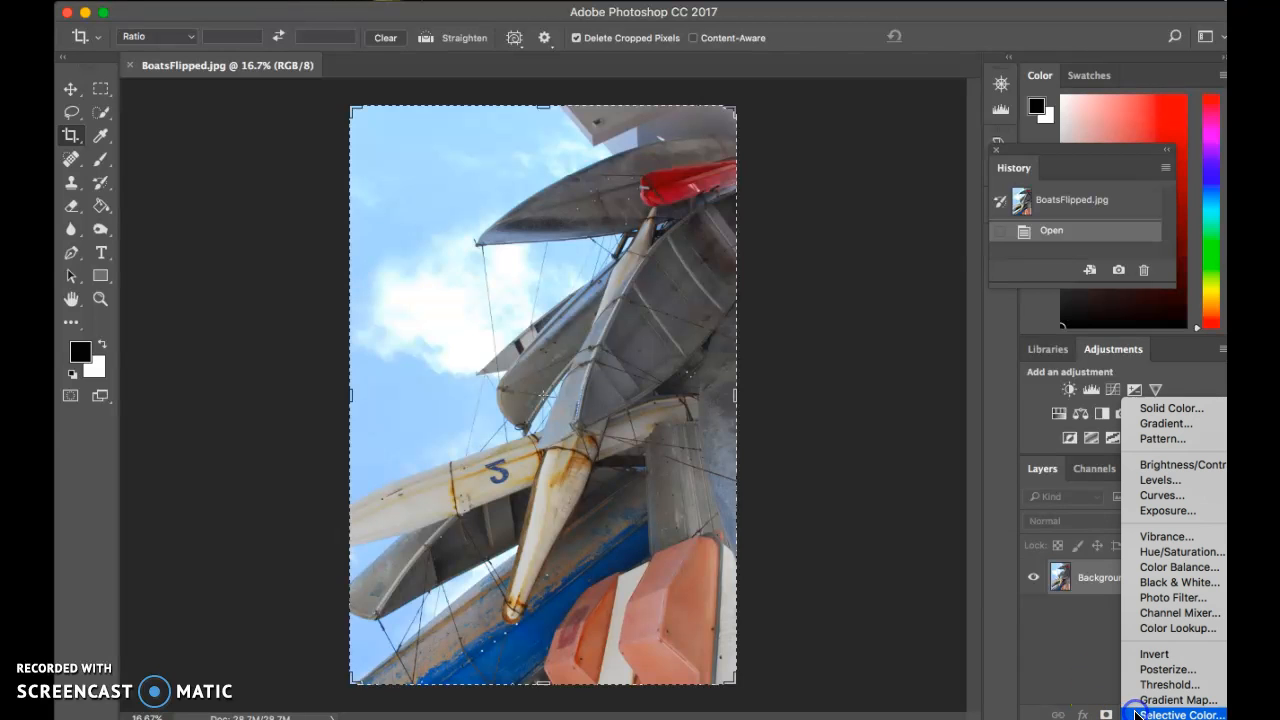
pyautogui.click(1162, 552)
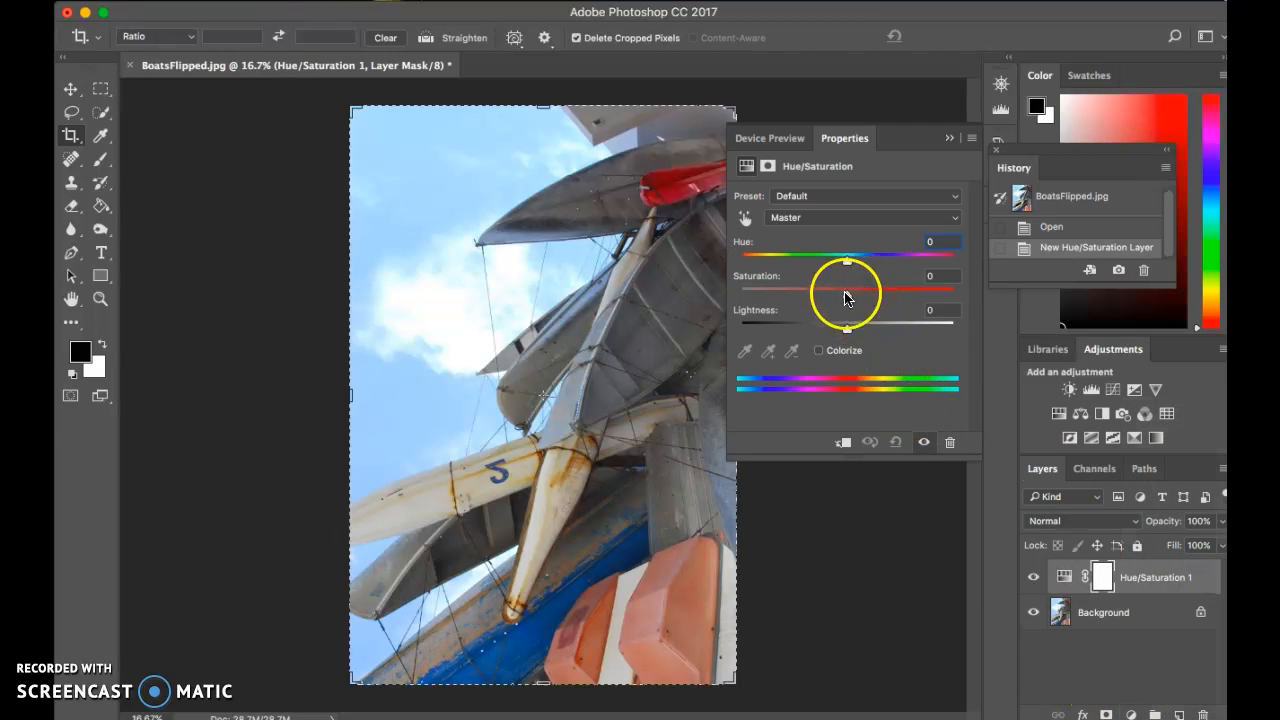
pyautogui.moveTo(848, 257); pyautogui.dragTo(931, 262)
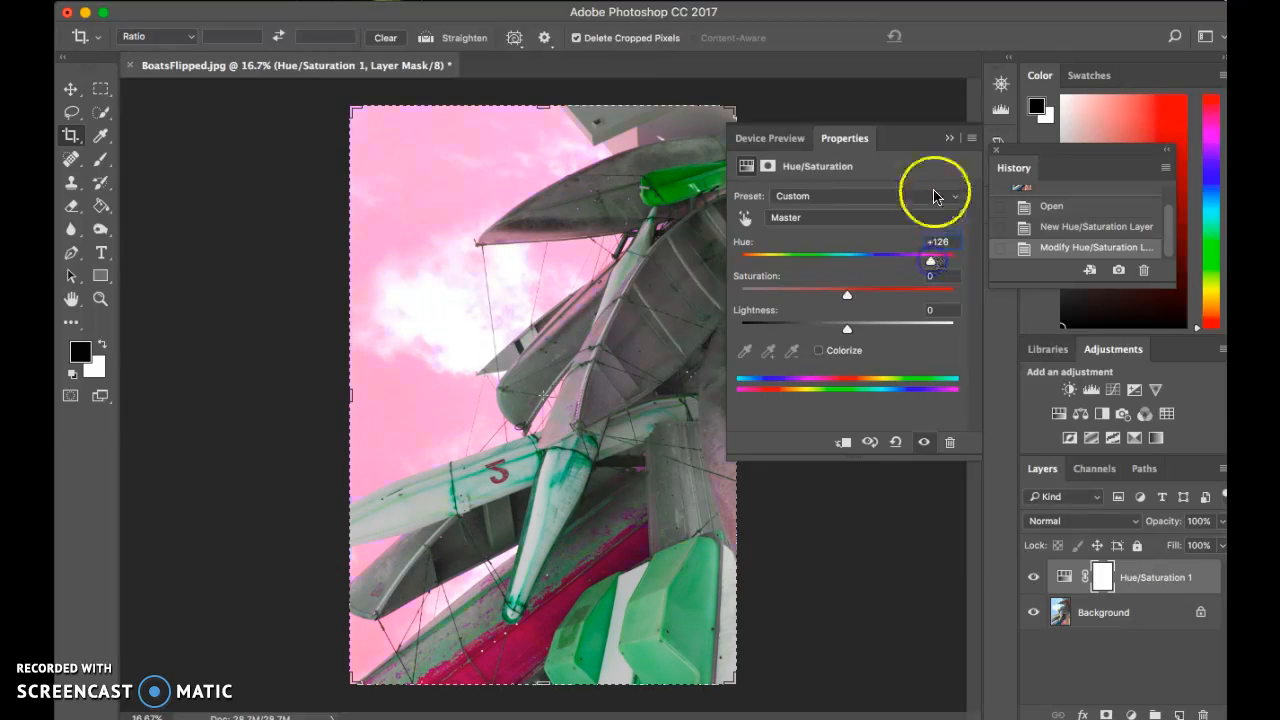
pyautogui.click(950, 141)
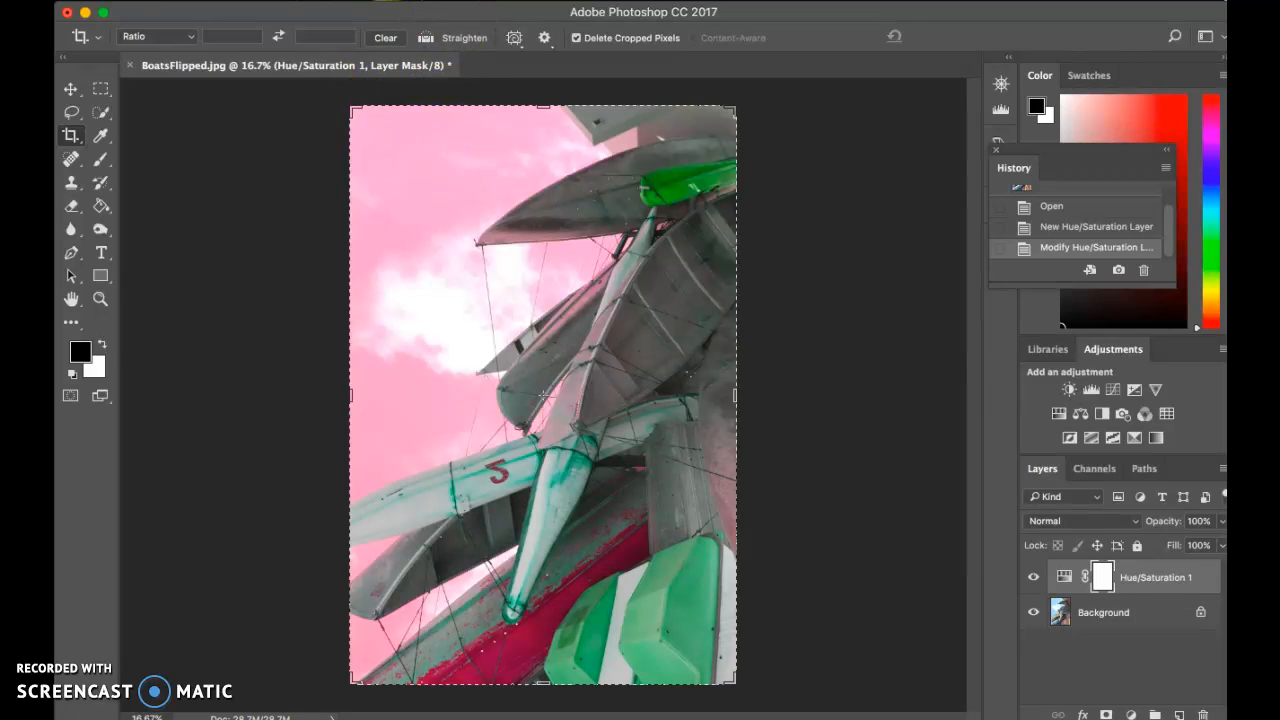
# Step: Select the Background layer and open the Filter Gallery for it
pyautogui.click(450, 1)
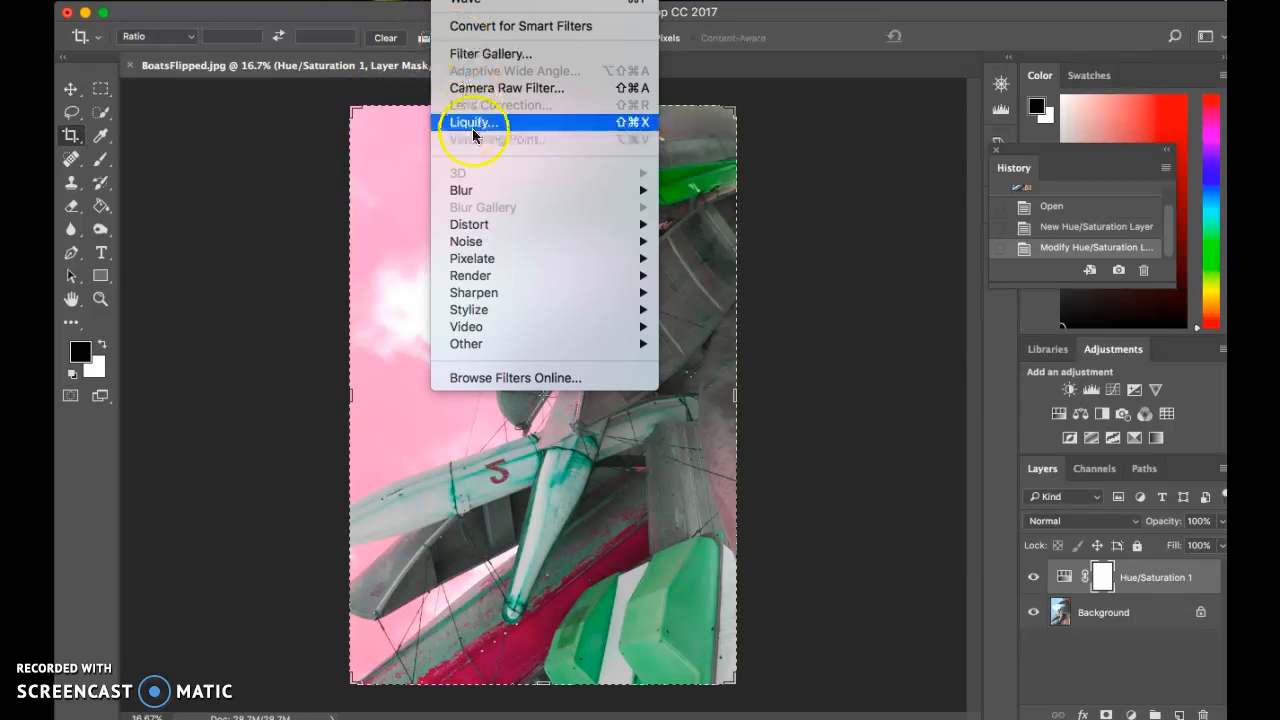
pyautogui.moveTo(481, 197)
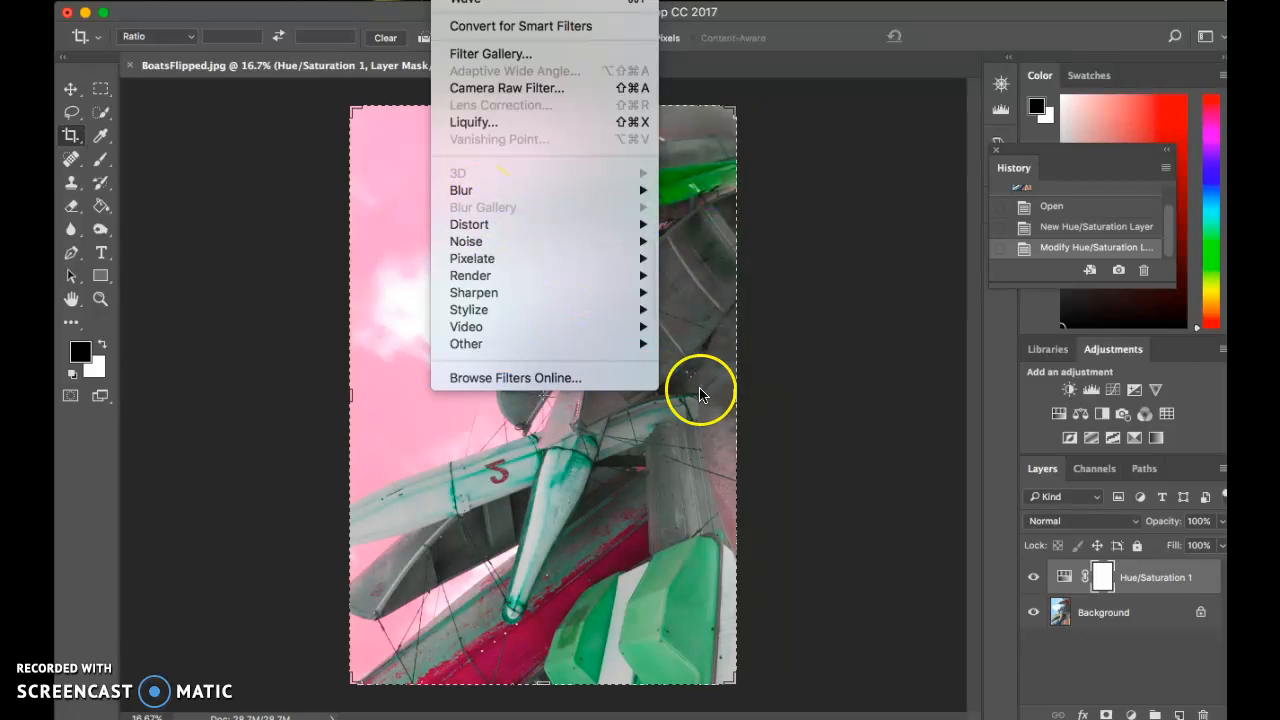
pyautogui.click(1101, 620)
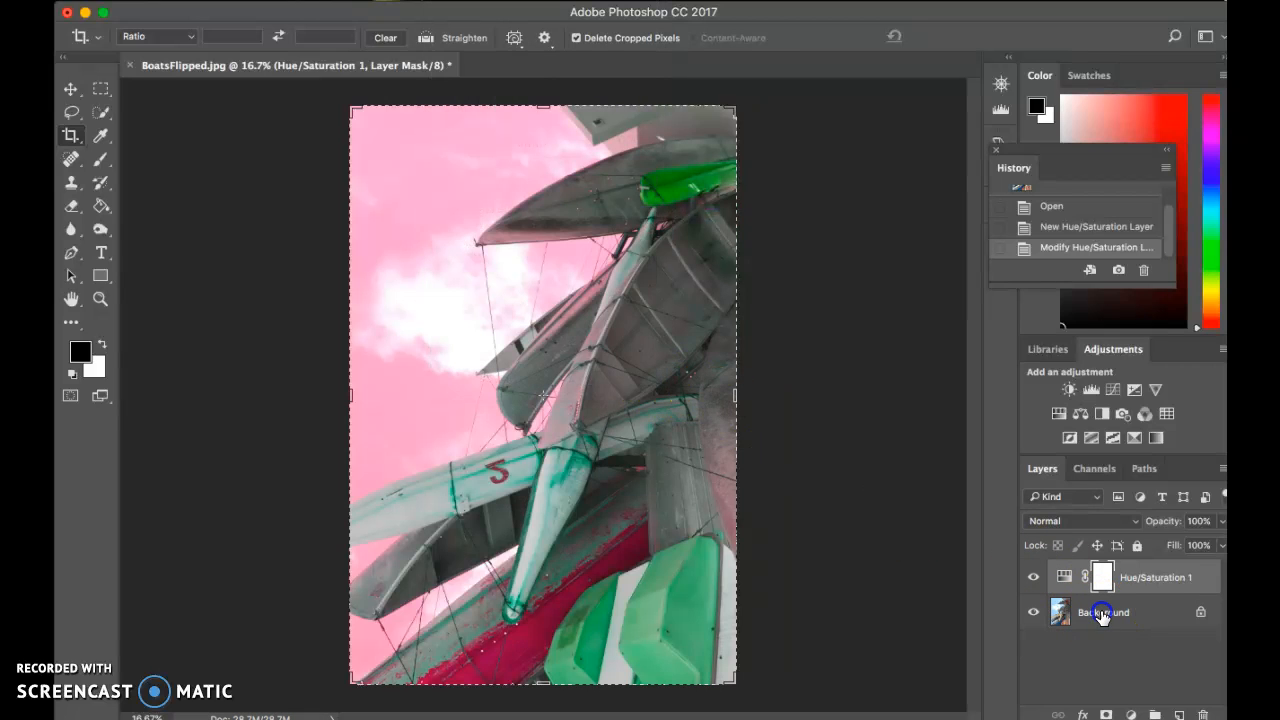
pyautogui.click(1101, 620)
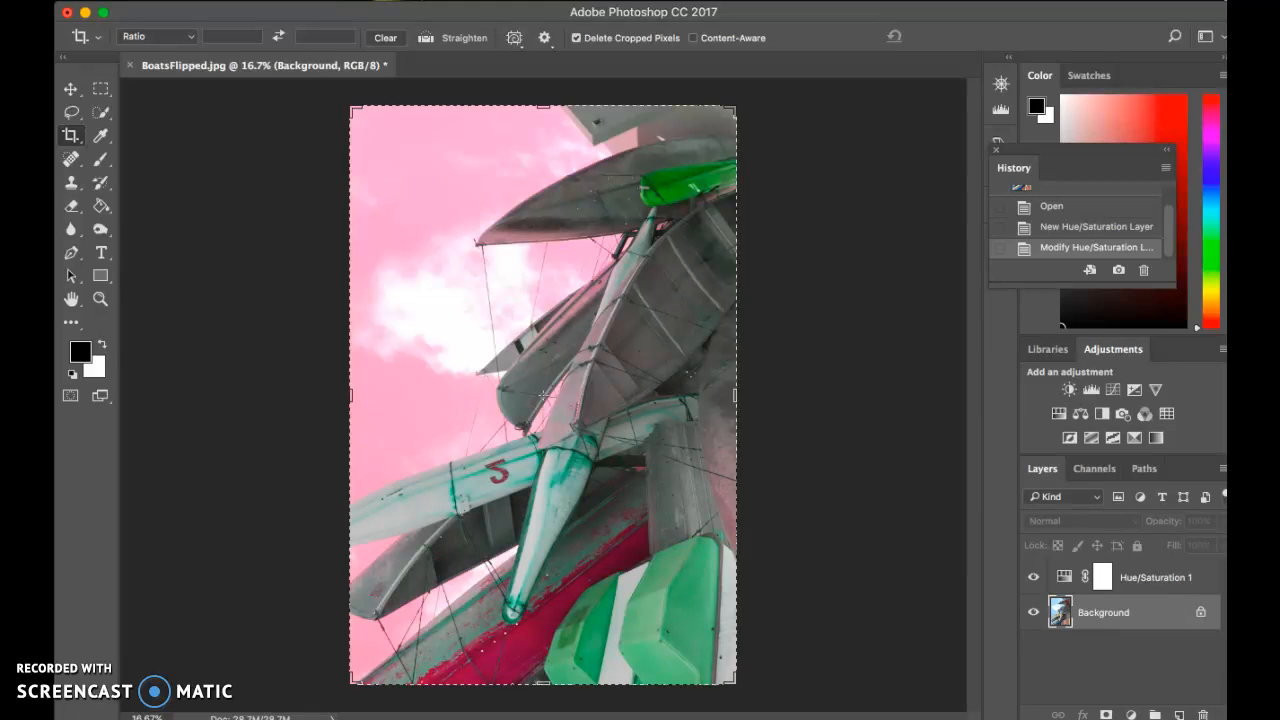
pyautogui.click(449, 1)
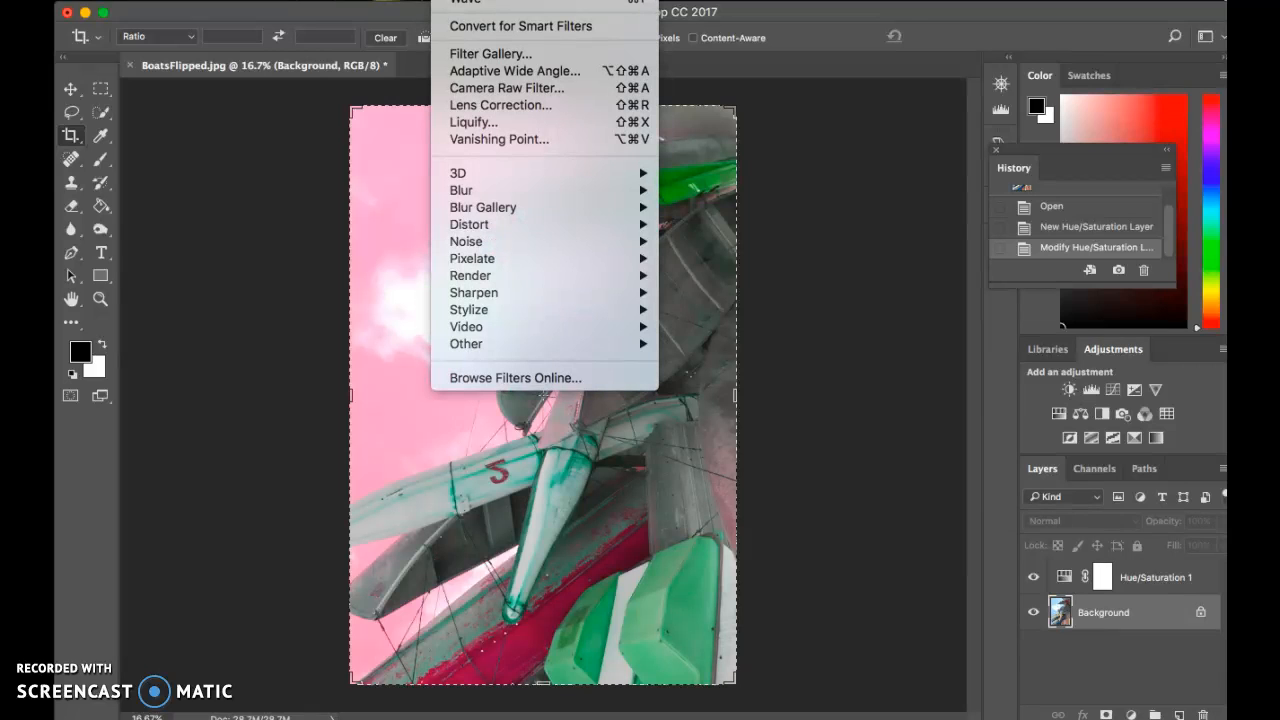
pyautogui.click(487, 54)
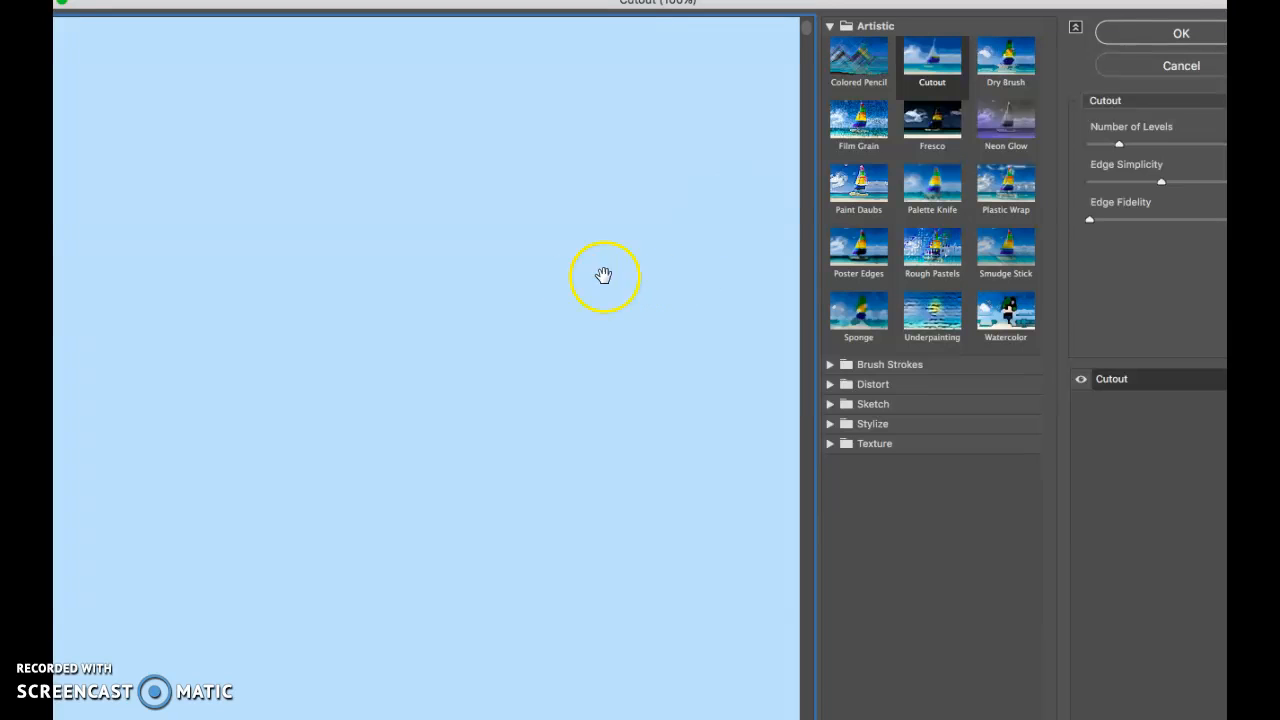
# Step: Zoom the filter preview out to 25% and move and shrink the Filter Gallery window to fit on screen
pyautogui.press('super+minus')
pyautogui.press('super+minus')
pyautogui.press('super+minus')
pyautogui.press('super+minus')
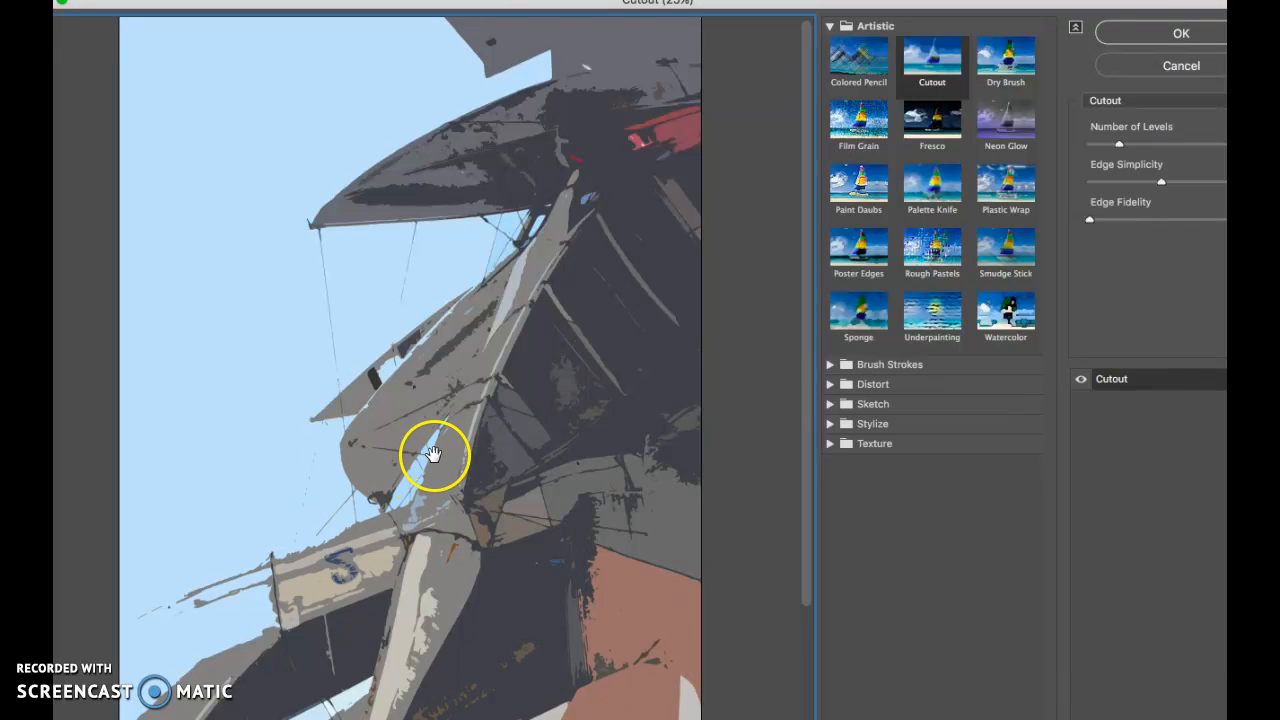
pyautogui.moveTo(570, 3); pyautogui.dragTo(493, 50)
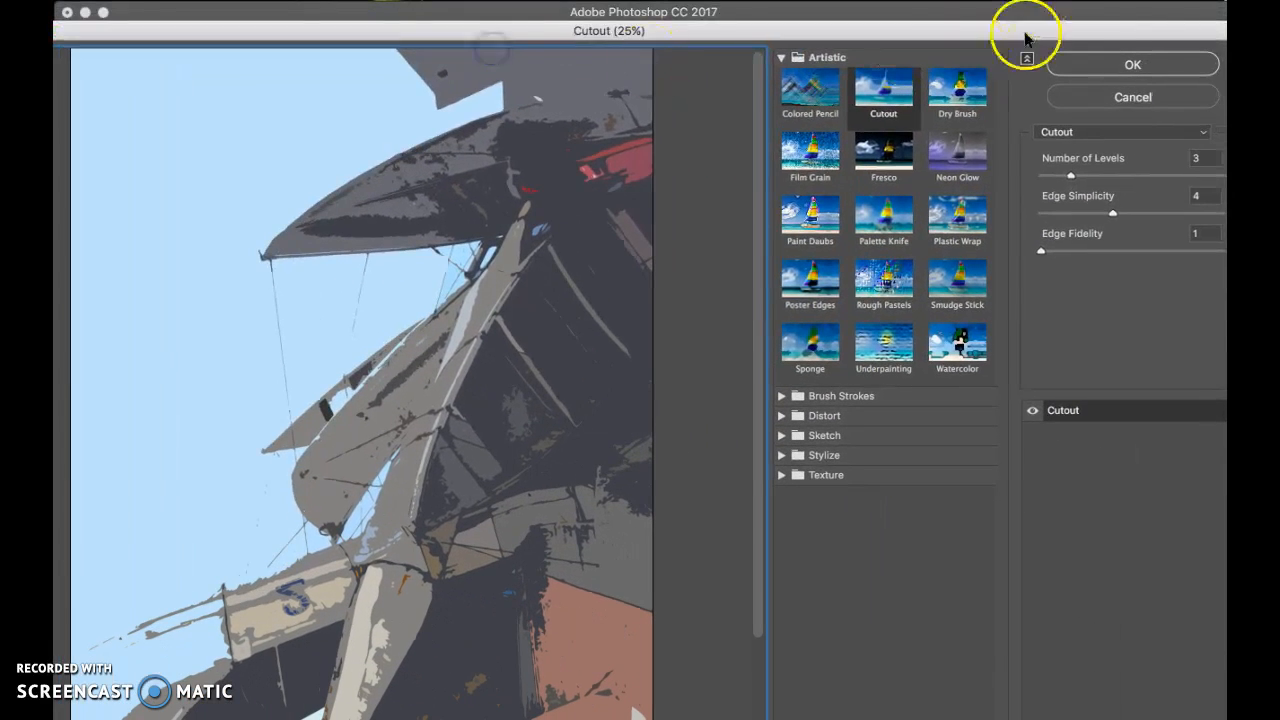
pyautogui.moveTo(1251, 24); pyautogui.dragTo(984, 129)
pyautogui.moveTo(693, 135); pyautogui.dragTo(841, 37)
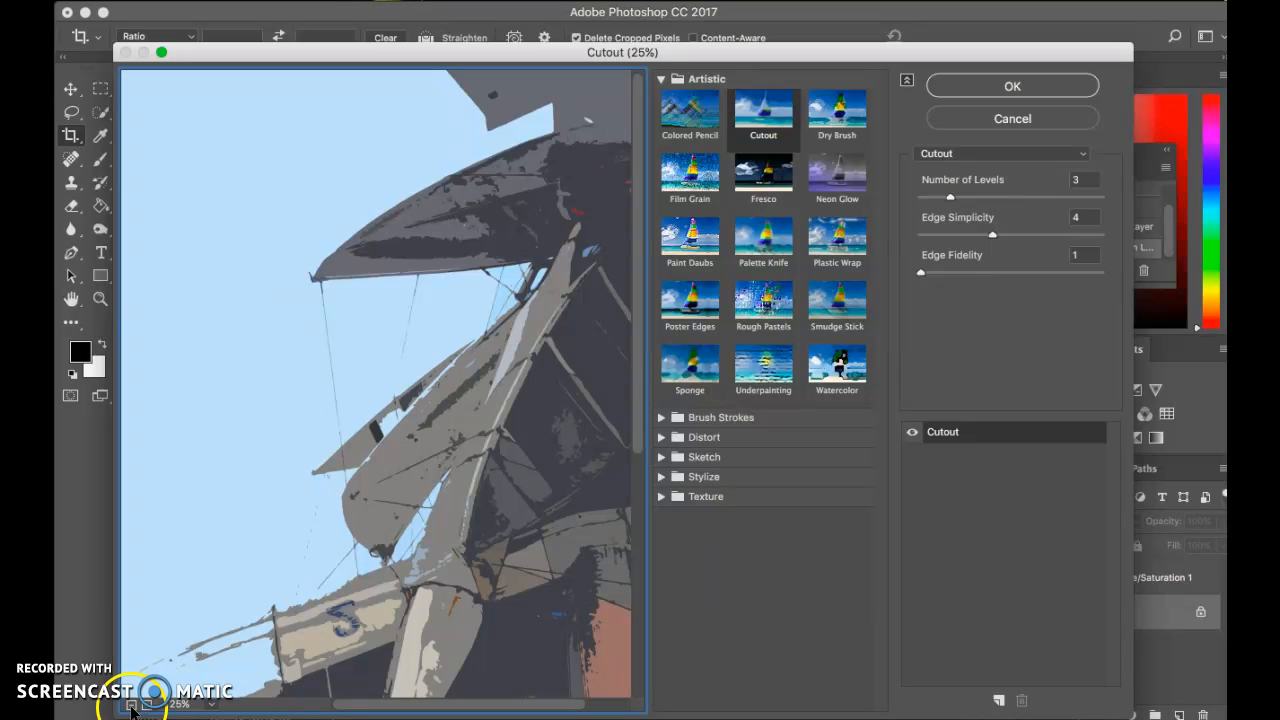
pyautogui.click(131, 705)
pyautogui.click(147, 705)
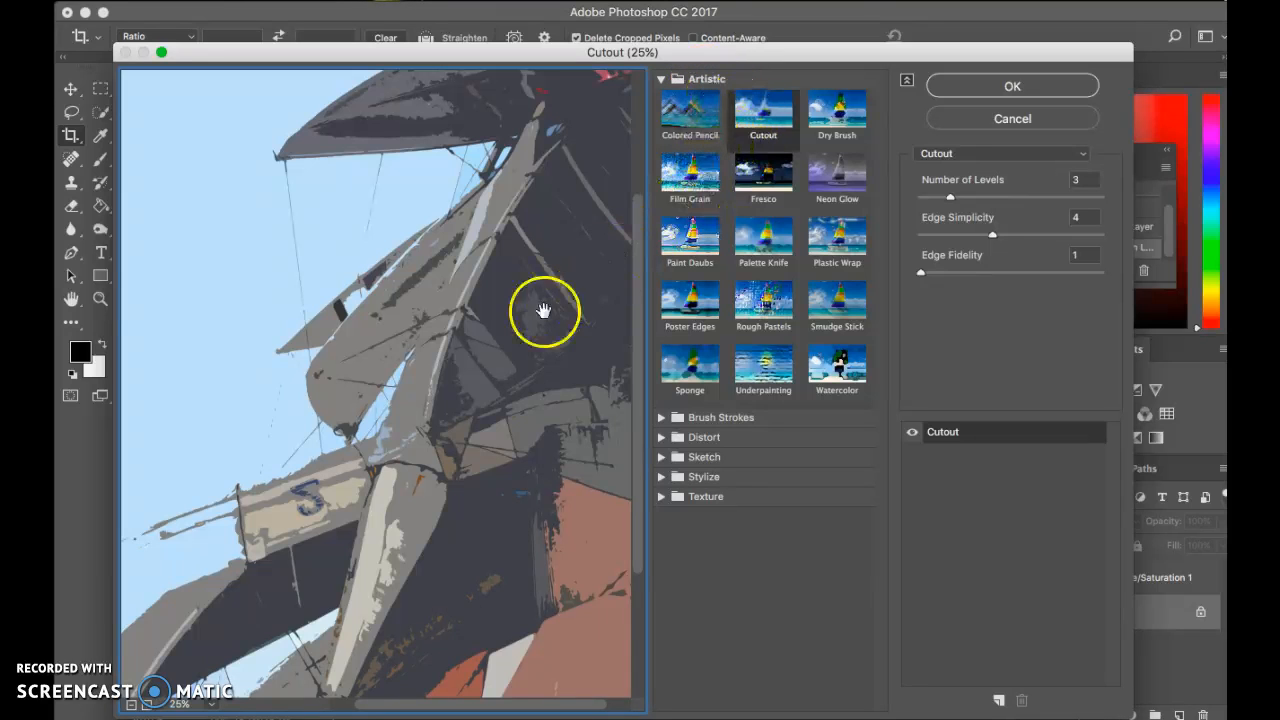
# Step: Try the Cutout filter, and Poster Edges with edge thickness 5, edge intensity 0 and posterization 0
pyautogui.click(763, 120)
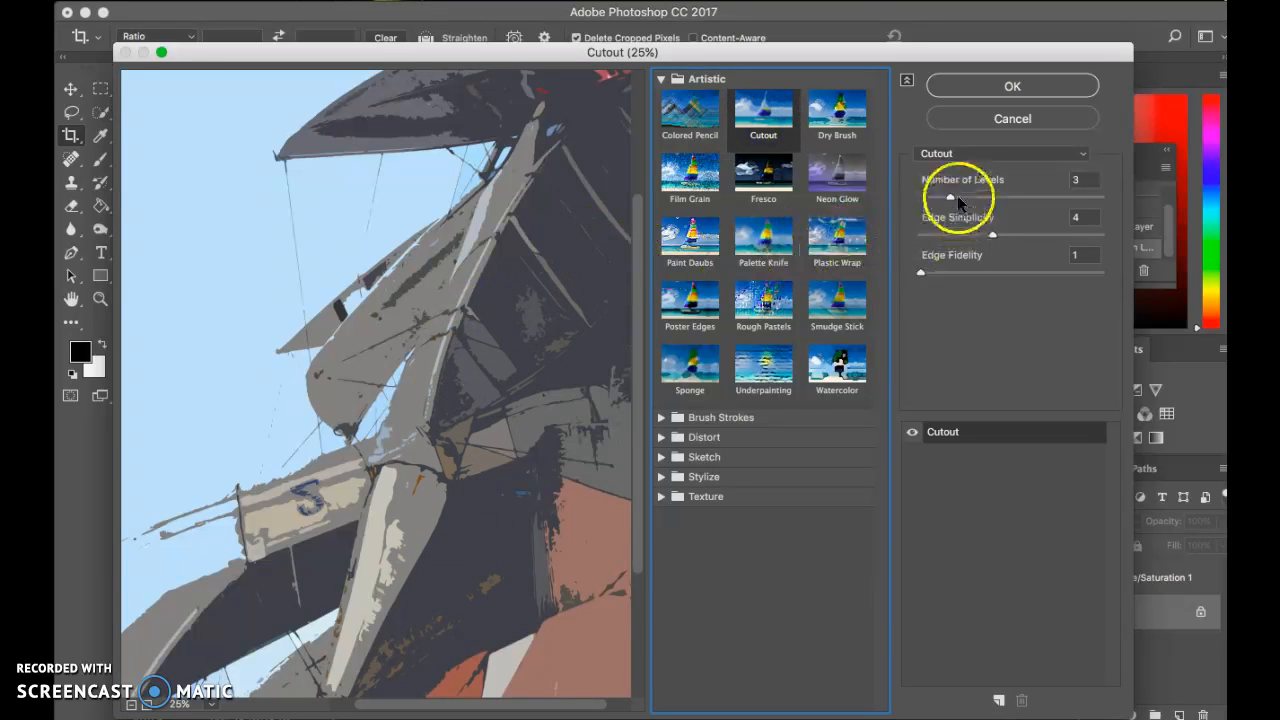
pyautogui.moveTo(951, 198)
pyautogui.mouseDown()
pyautogui.moveTo(996, 201)
pyautogui.moveTo(942, 207)
pyautogui.mouseUp()
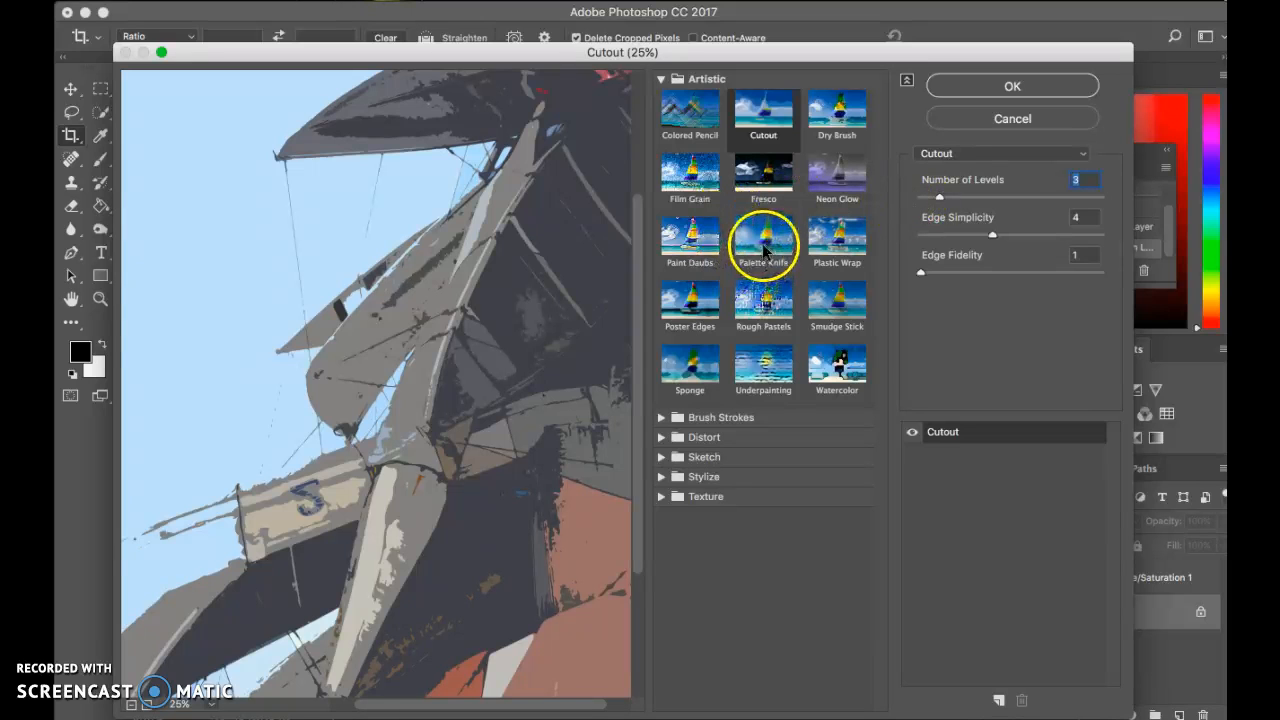
pyautogui.click(710, 316)
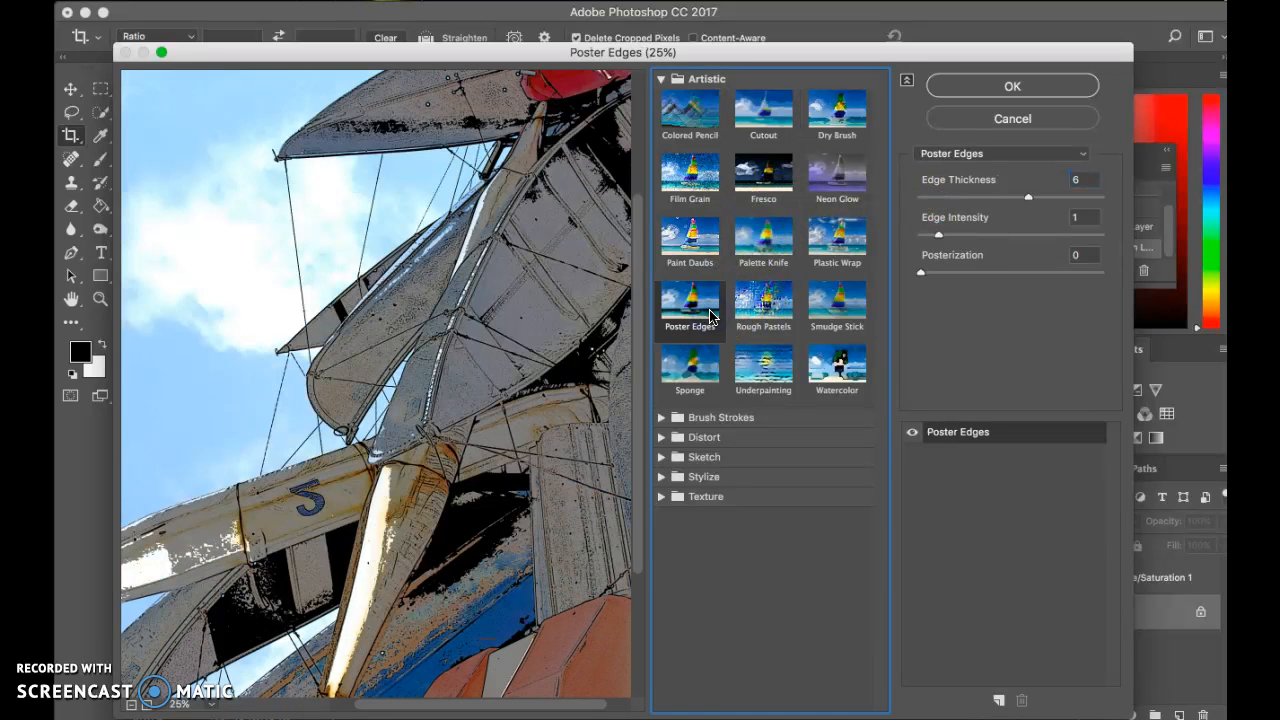
pyautogui.moveTo(1032, 196); pyautogui.dragTo(950, 220)
pyautogui.click(957, 199)
pyautogui.moveTo(921, 271)
pyautogui.mouseDown()
pyautogui.moveTo(1015, 273)
pyautogui.moveTo(934, 286)
pyautogui.mouseUp()
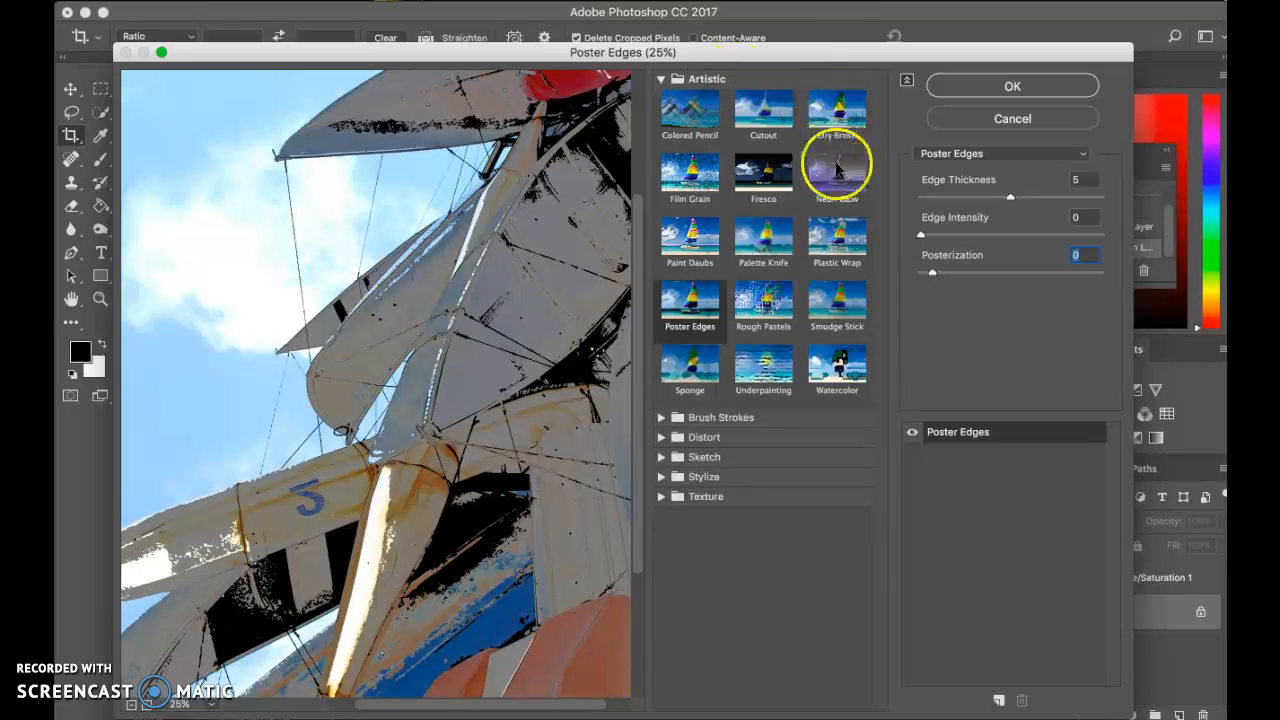
# Step: Try the Cutout and Ocean Ripple filters, expand the Stylize and Sketch categories, and hide the effect in the preview
pyautogui.click(779, 128)
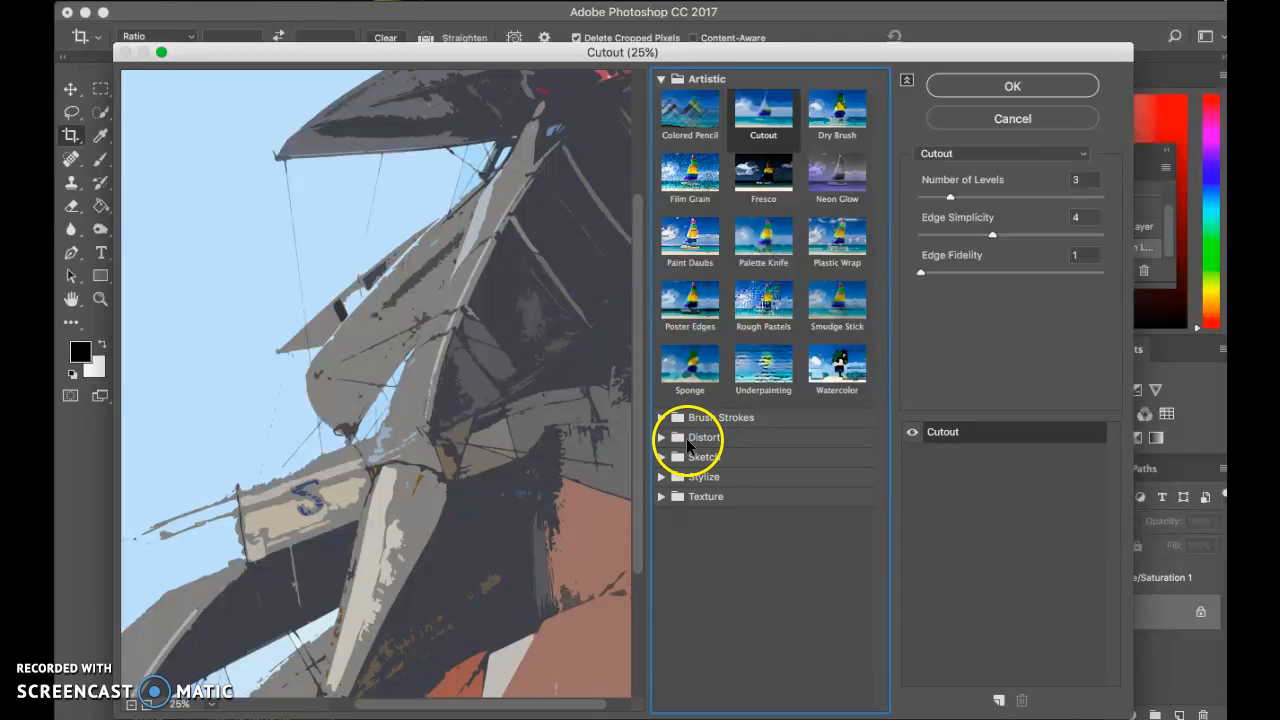
pyautogui.click(660, 437)
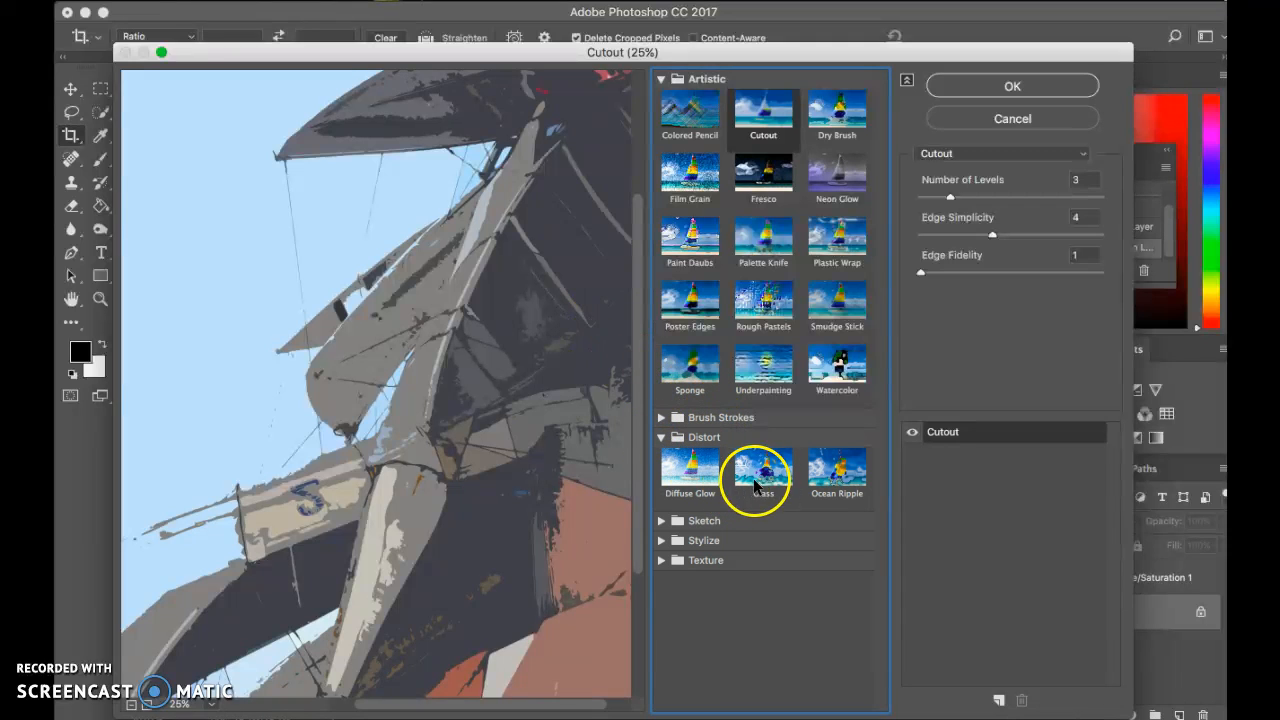
pyautogui.click(827, 474)
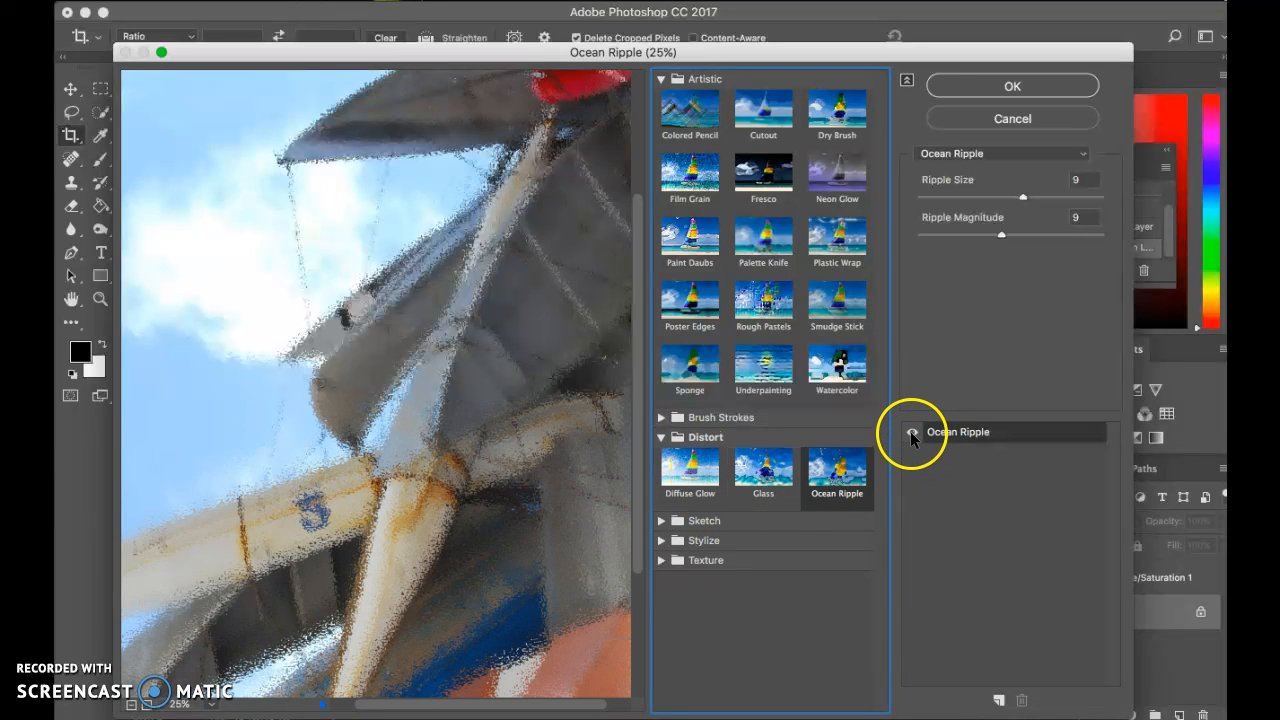
pyautogui.click(661, 541)
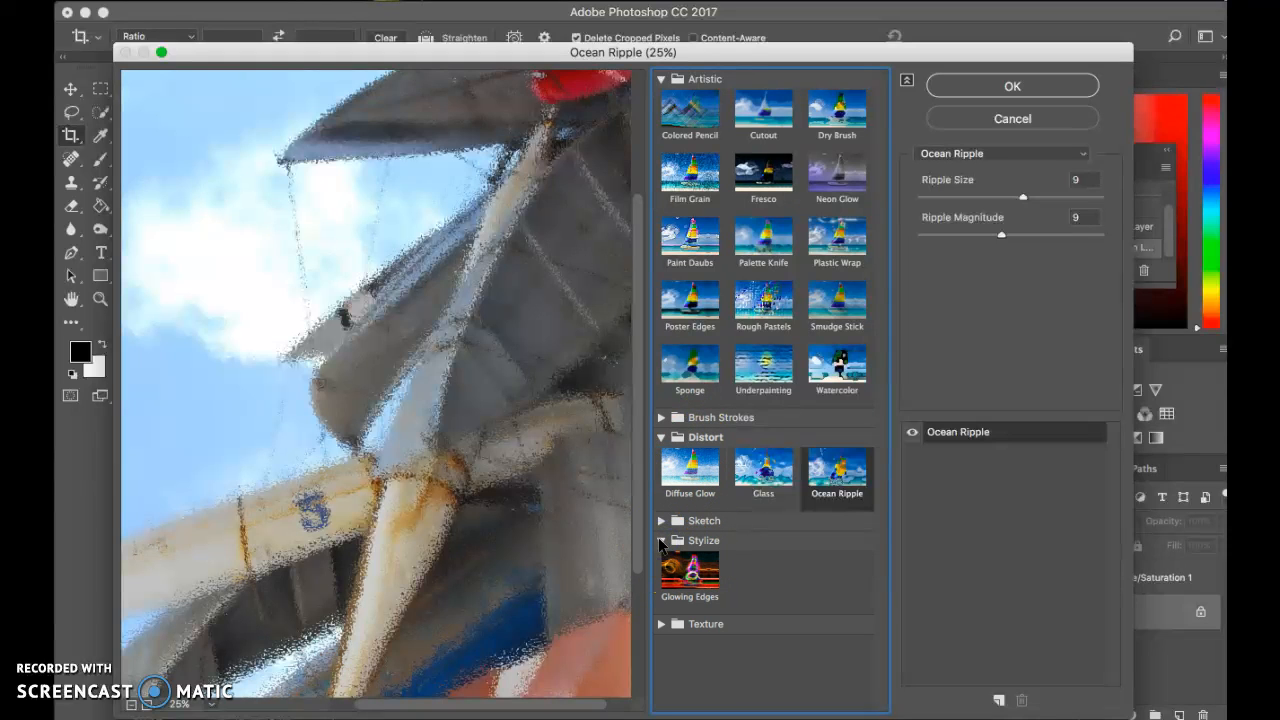
pyautogui.click(669, 521)
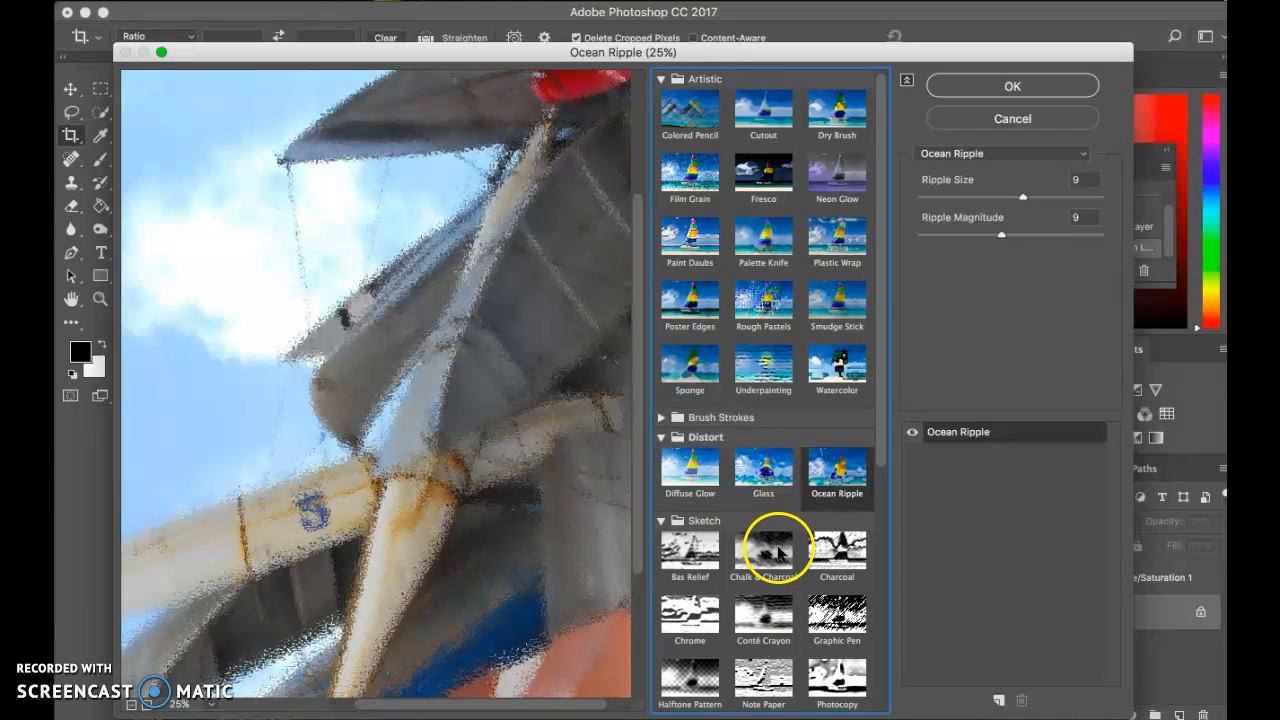
pyautogui.click(910, 431)
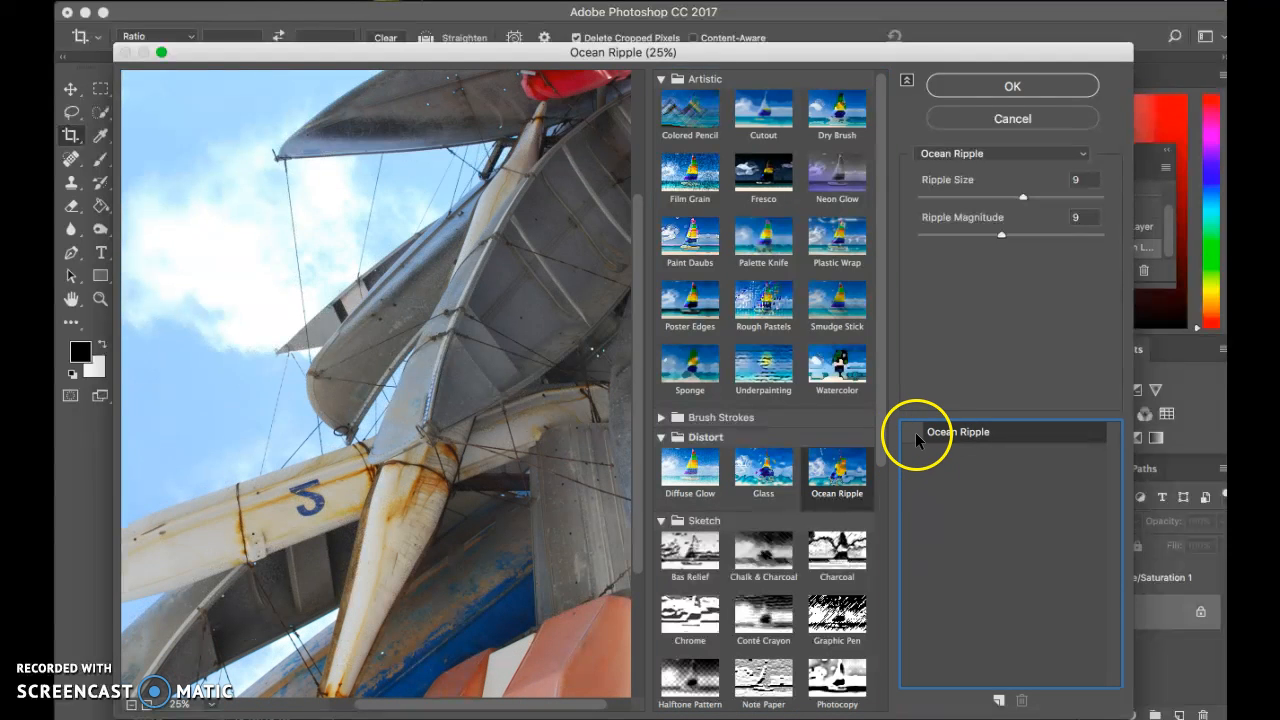
# Step: Show the filter effect again and apply Cutout to the Background layer with 3 levels, edge simplicity 4 and edge fidelity 1
pyautogui.click(766, 115)
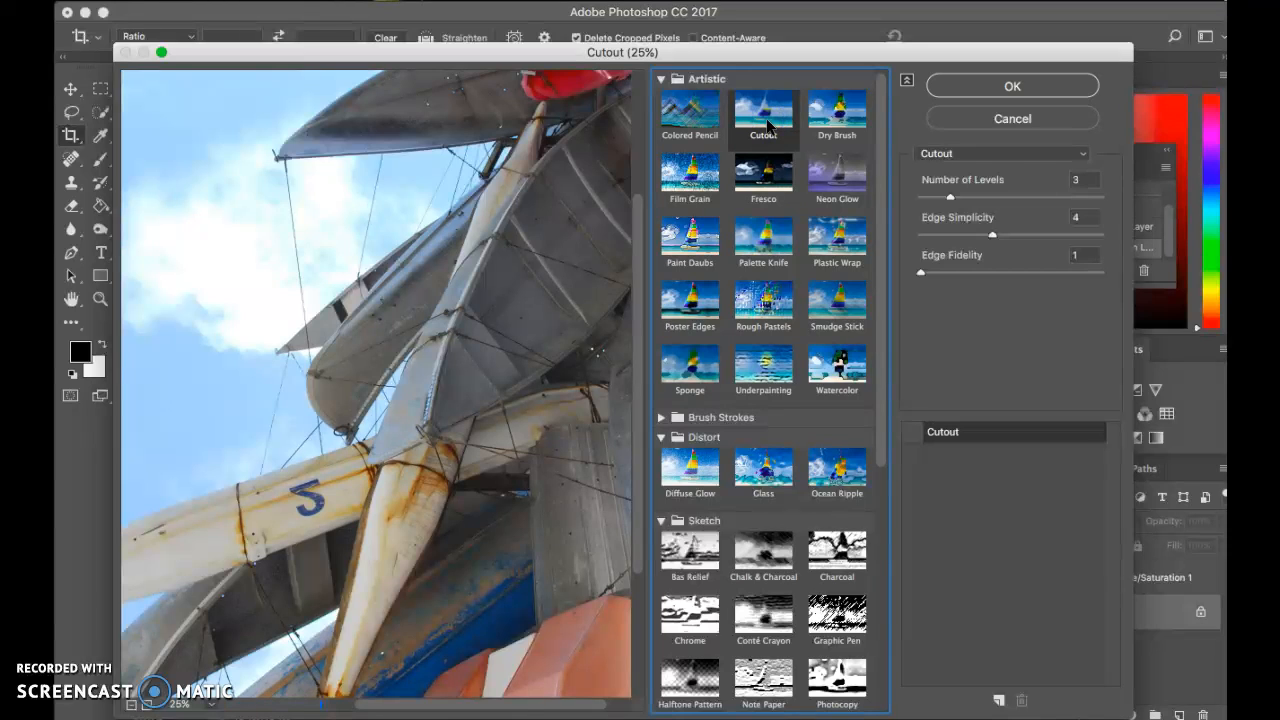
pyautogui.click(766, 121)
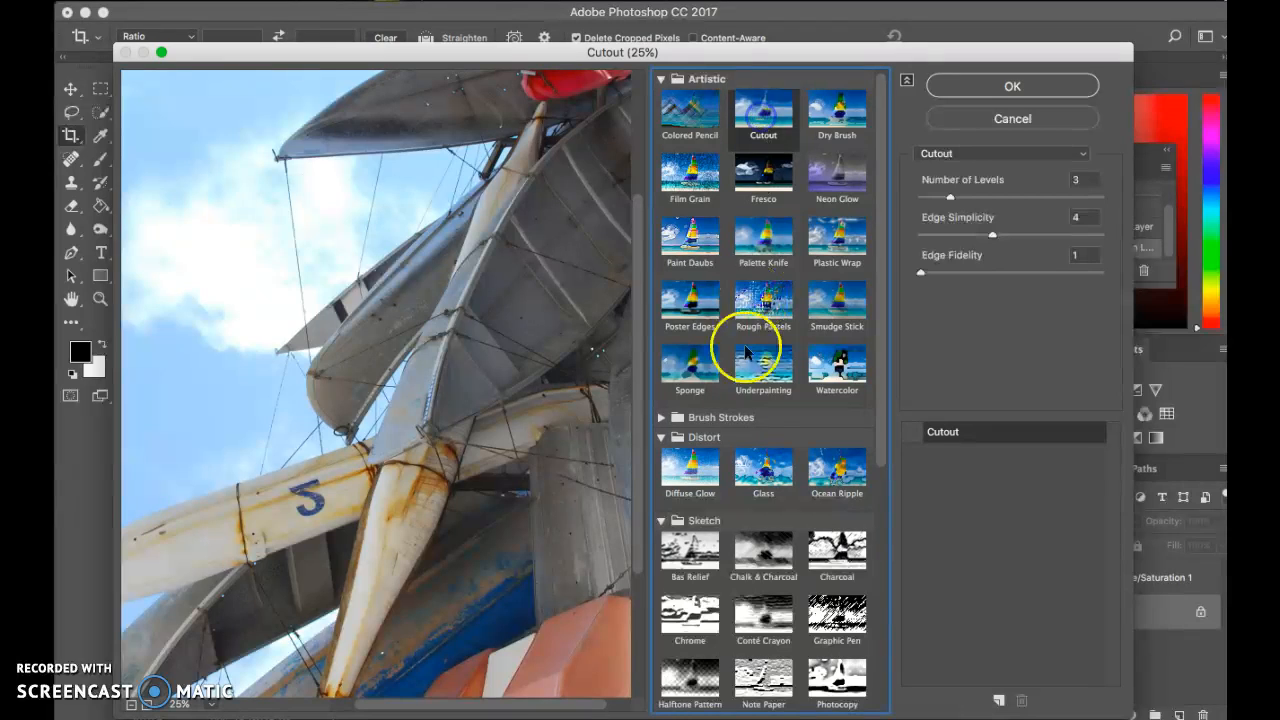
pyautogui.click(663, 438)
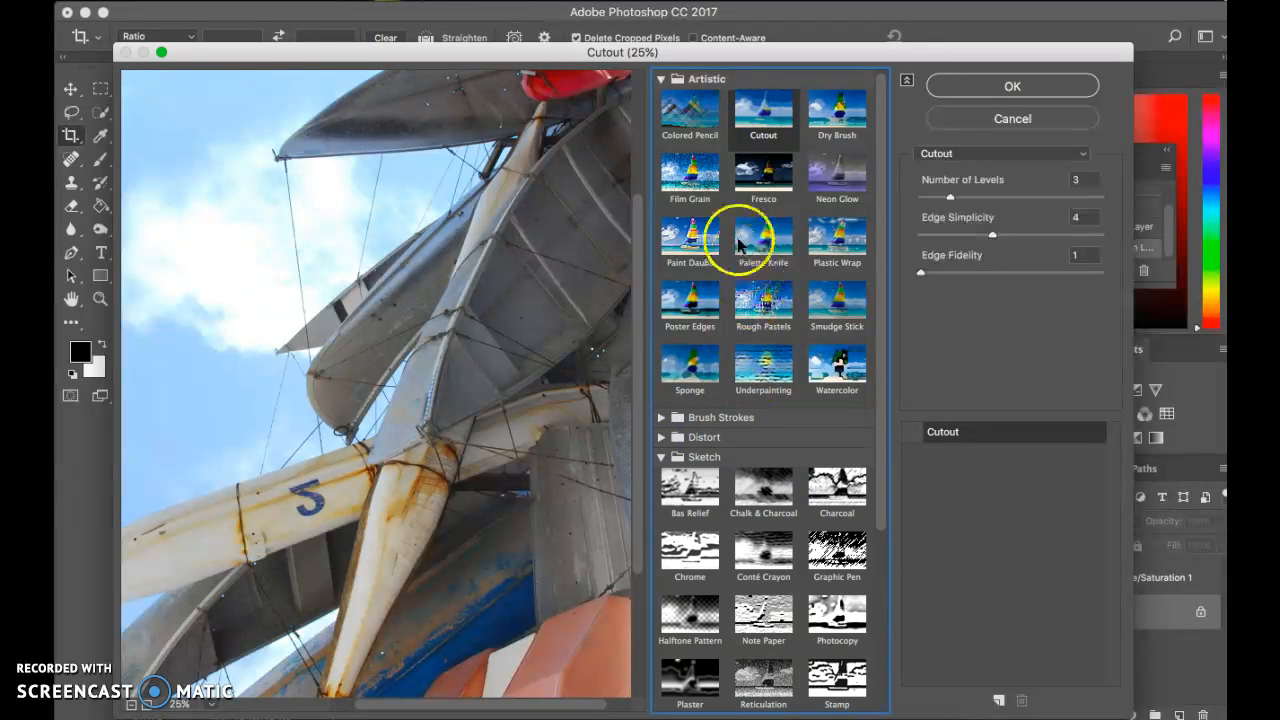
pyautogui.click(695, 295)
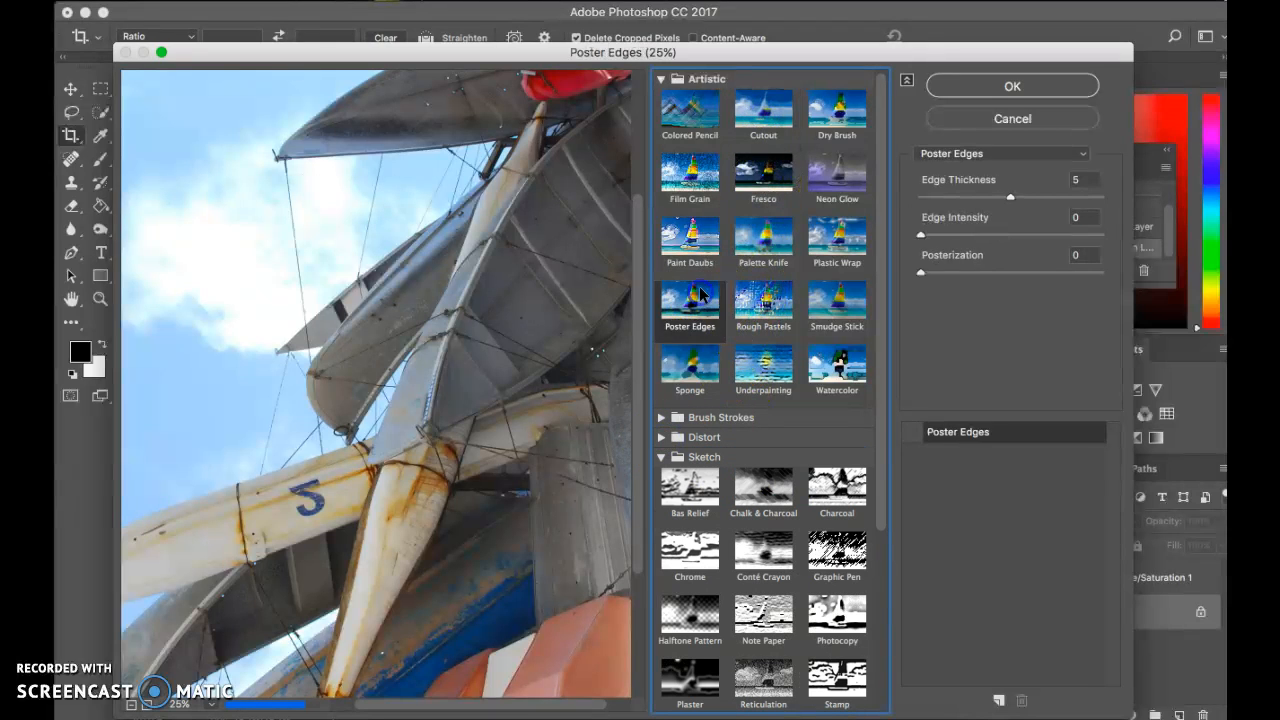
pyautogui.click(910, 431)
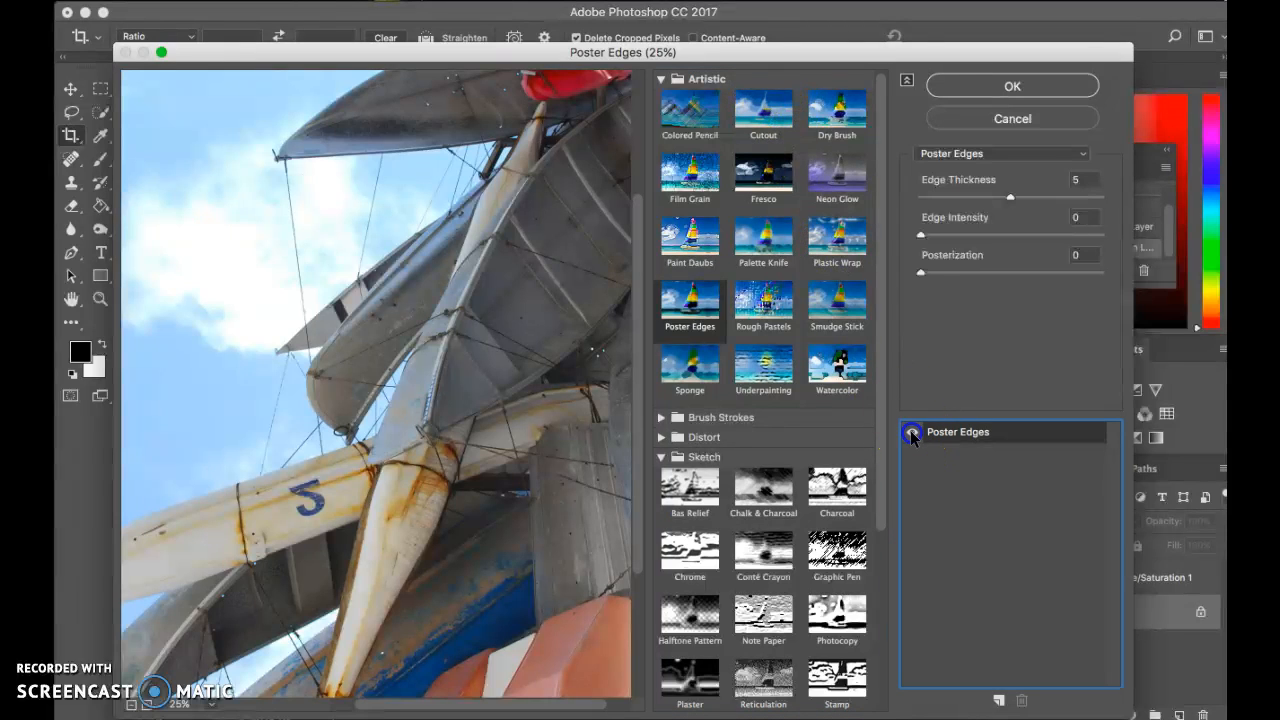
pyautogui.click(760, 118)
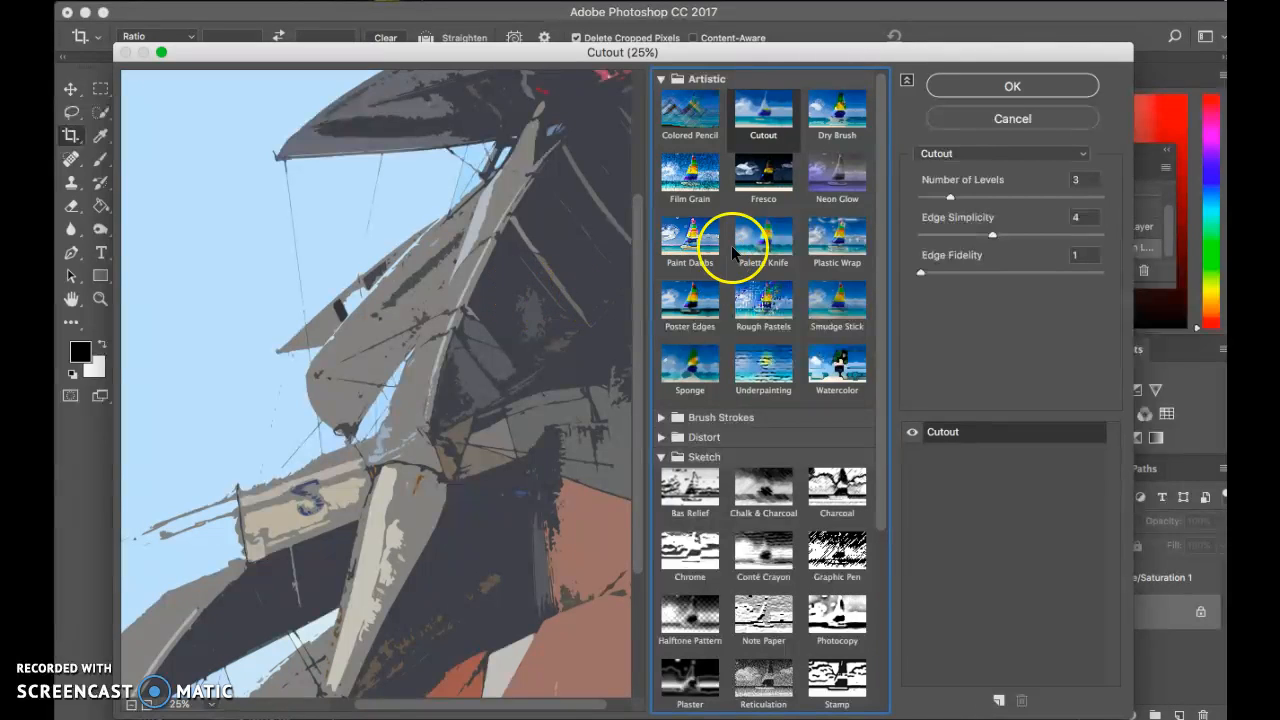
pyautogui.click(1001, 89)
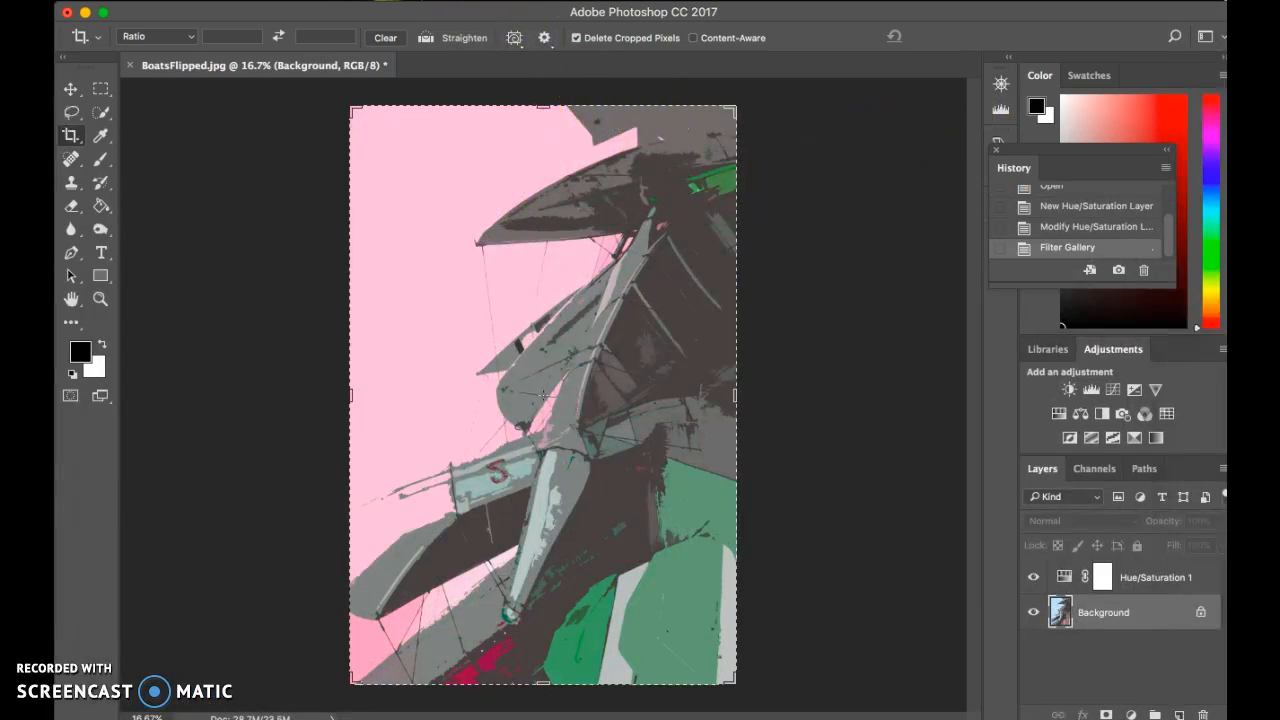
pyautogui.click(456, 1)
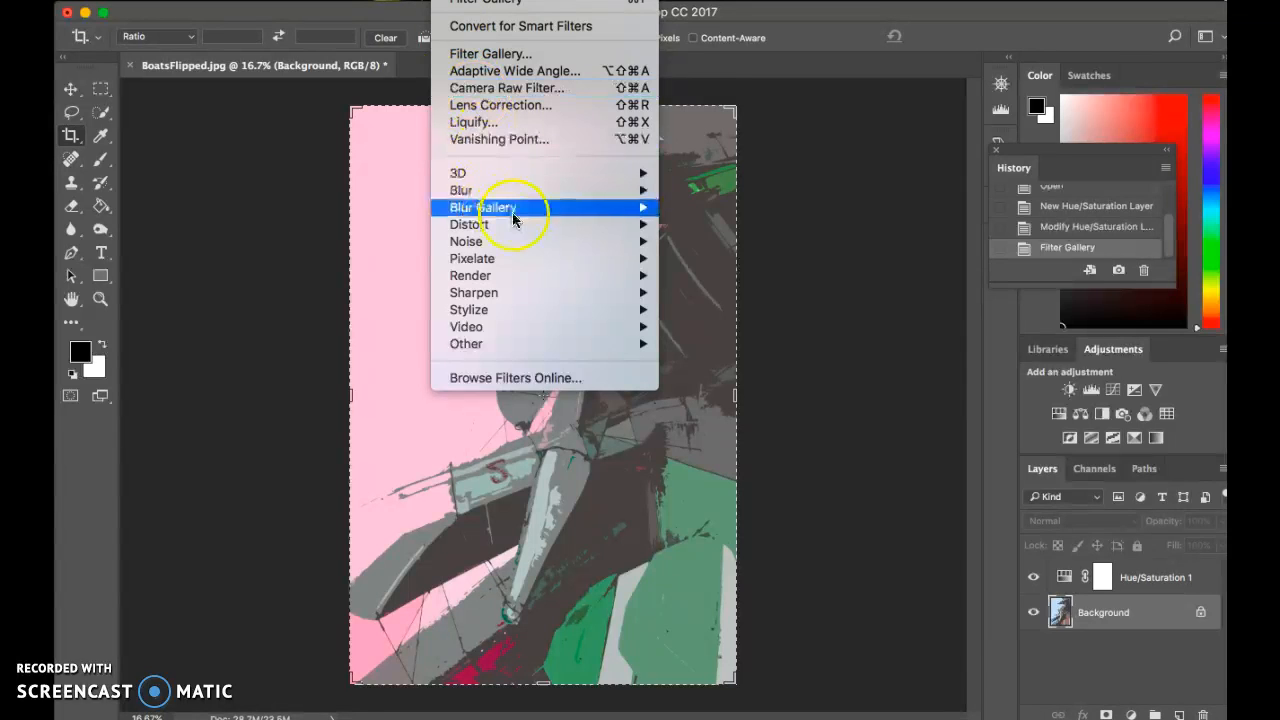
pyautogui.click(483, 278)
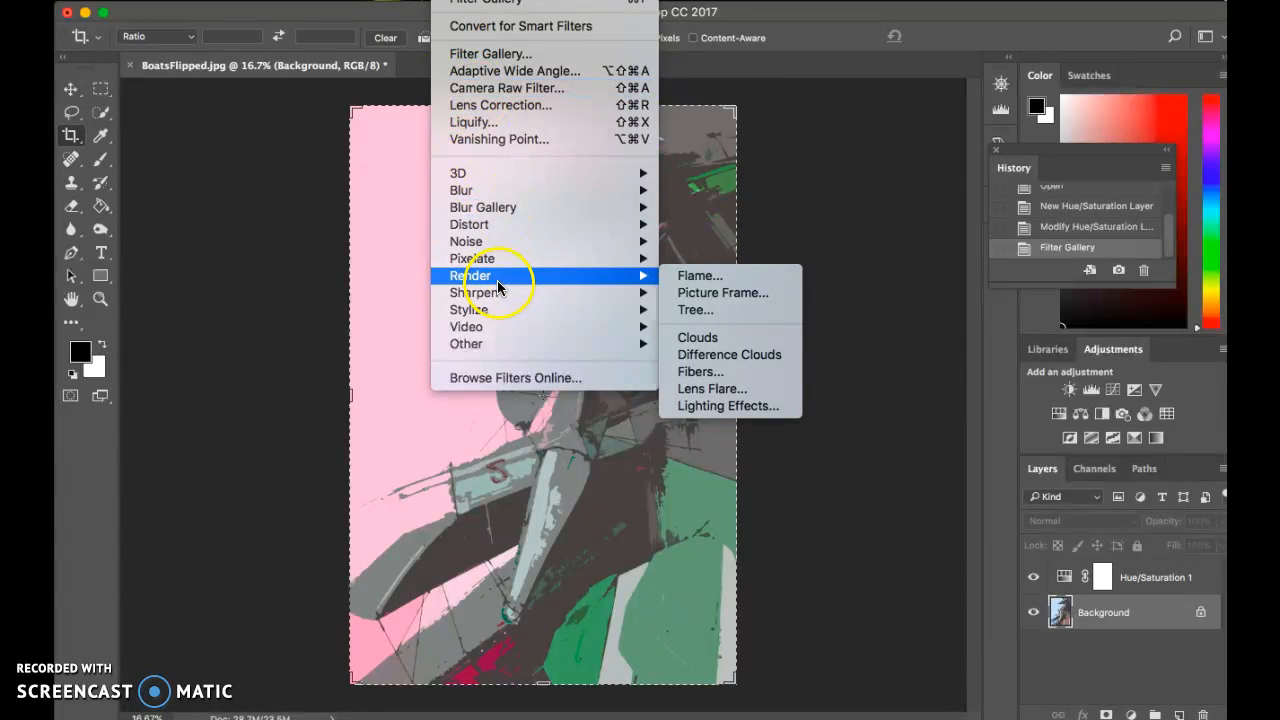
pyautogui.moveTo(491, 228)
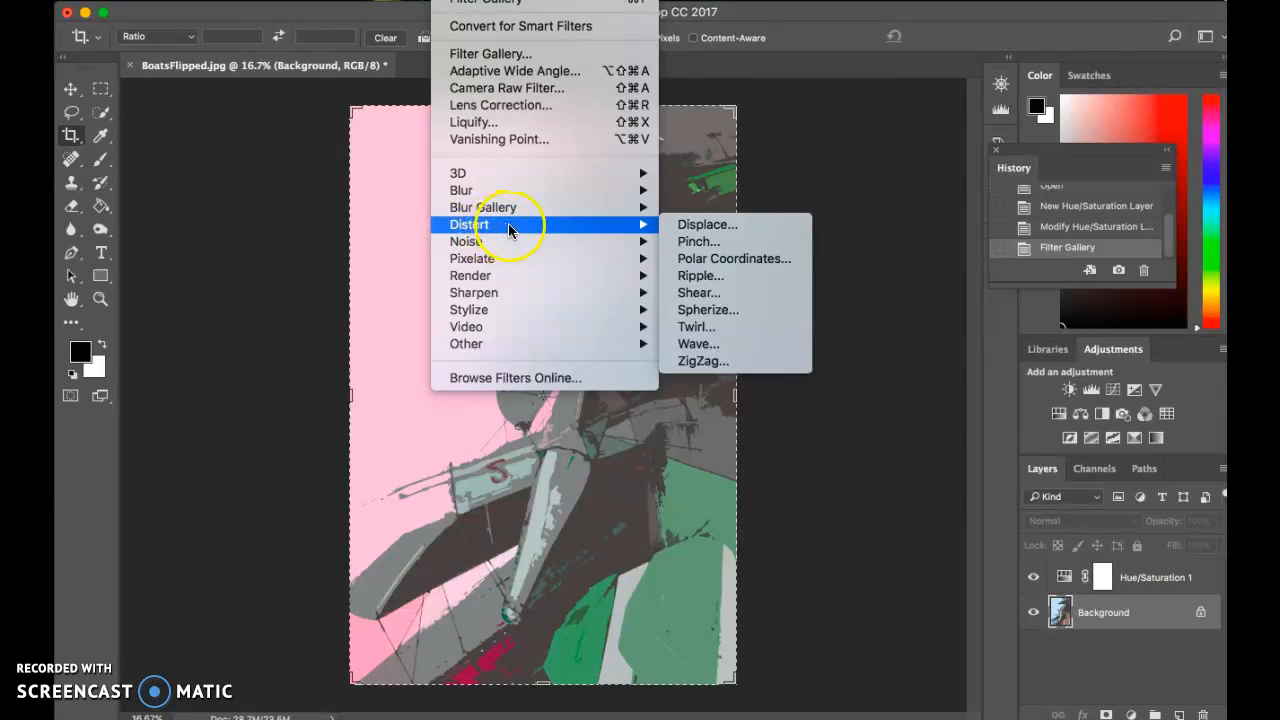
pyautogui.click(698, 345)
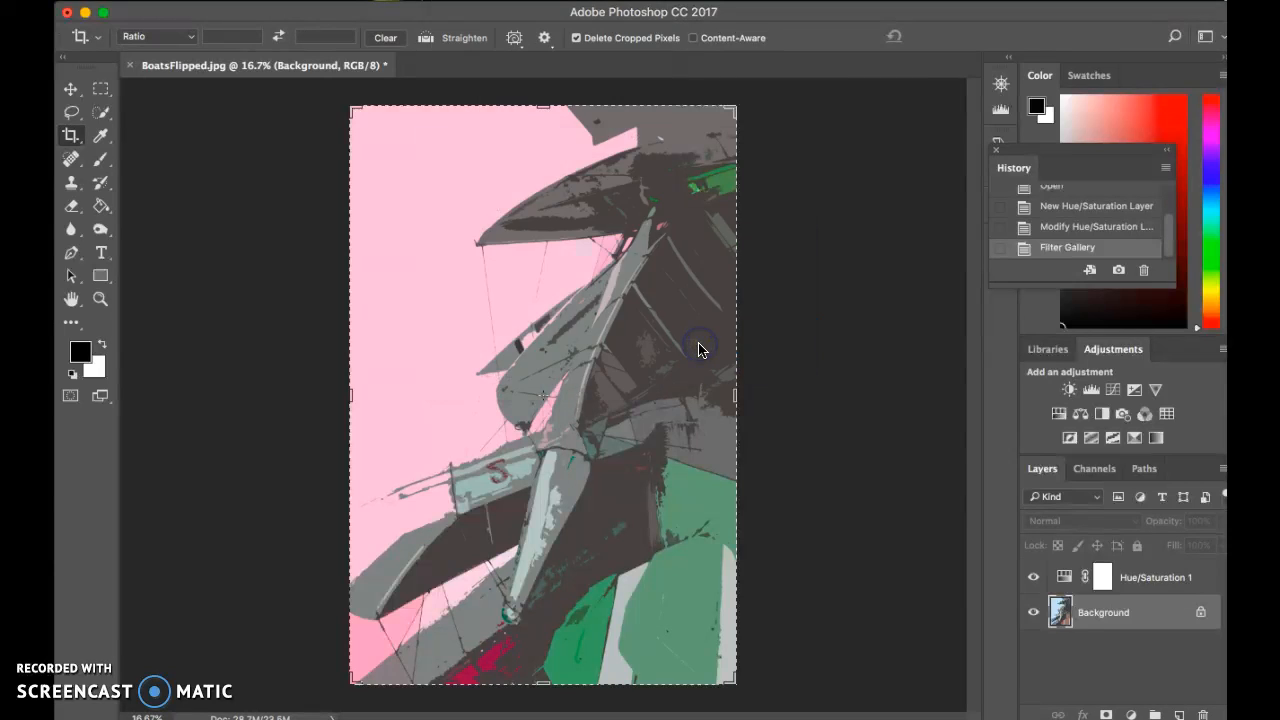
pyautogui.click(627, 145)
pyautogui.moveTo(628, 146); pyautogui.dragTo(847, 139)
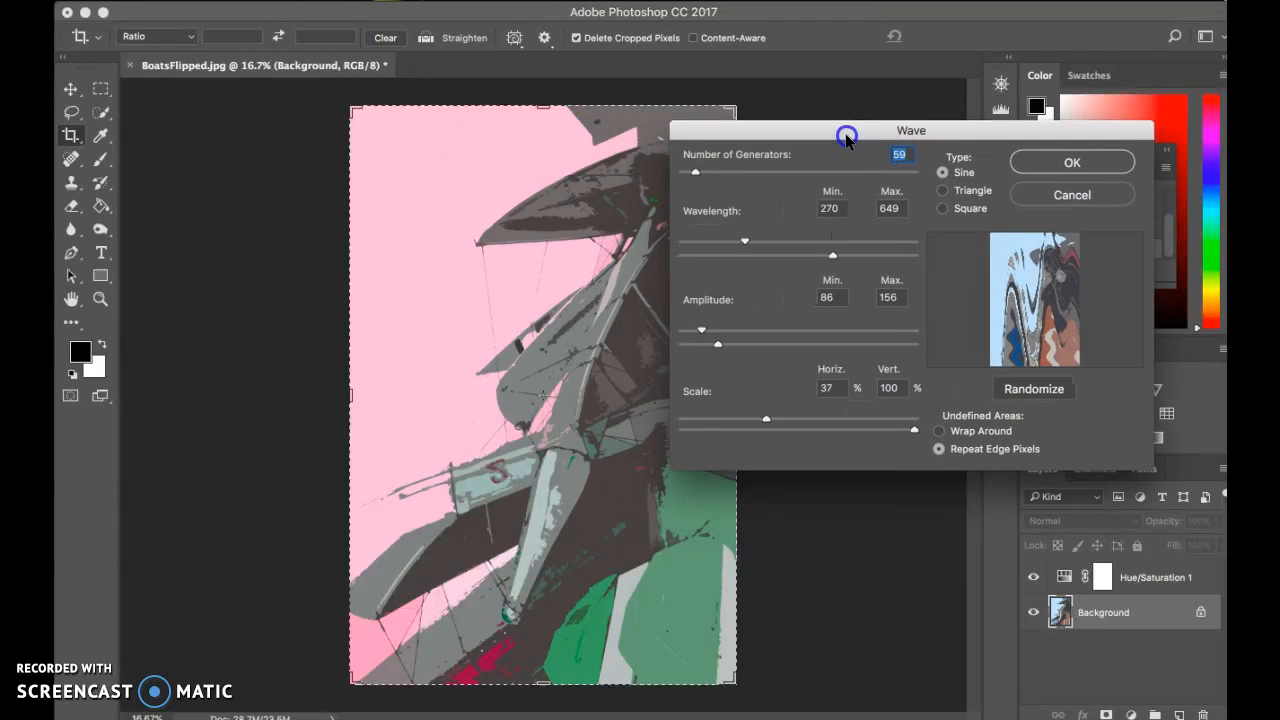
pyautogui.moveTo(743, 241); pyautogui.dragTo(794, 243)
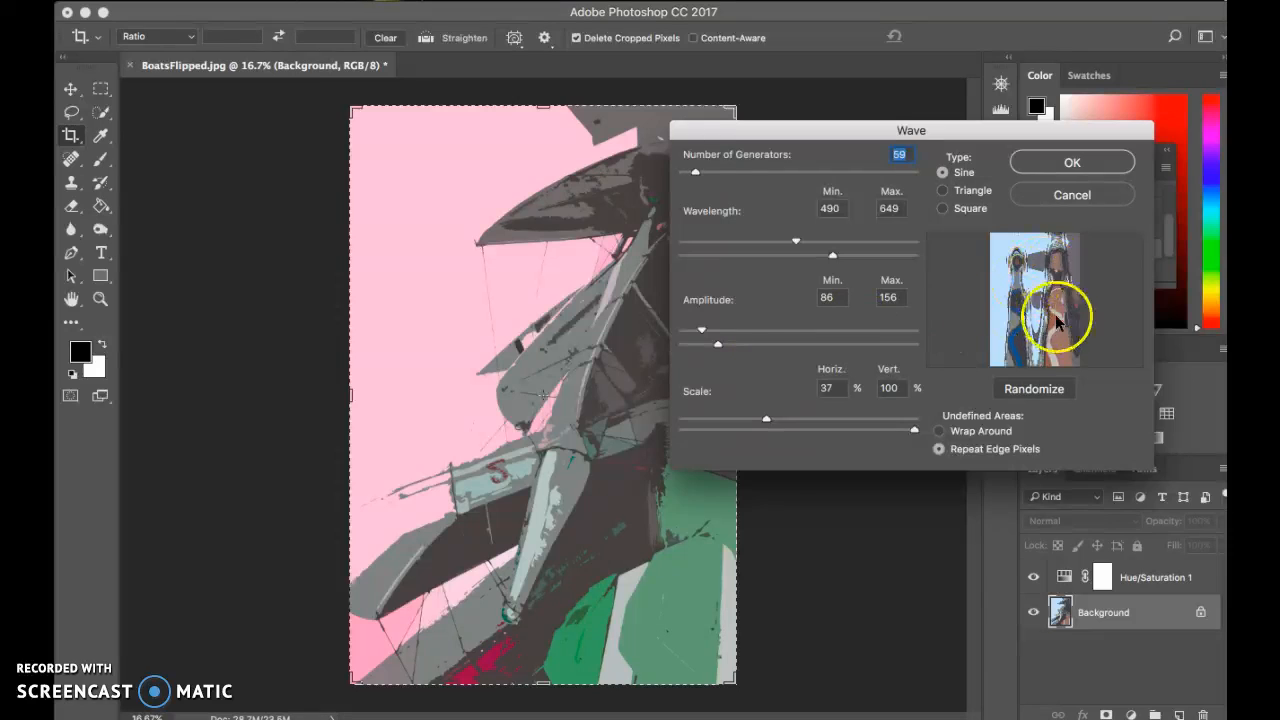
pyautogui.moveTo(700, 331); pyautogui.dragTo(764, 352)
pyautogui.moveTo(827, 255); pyautogui.dragTo(688, 245)
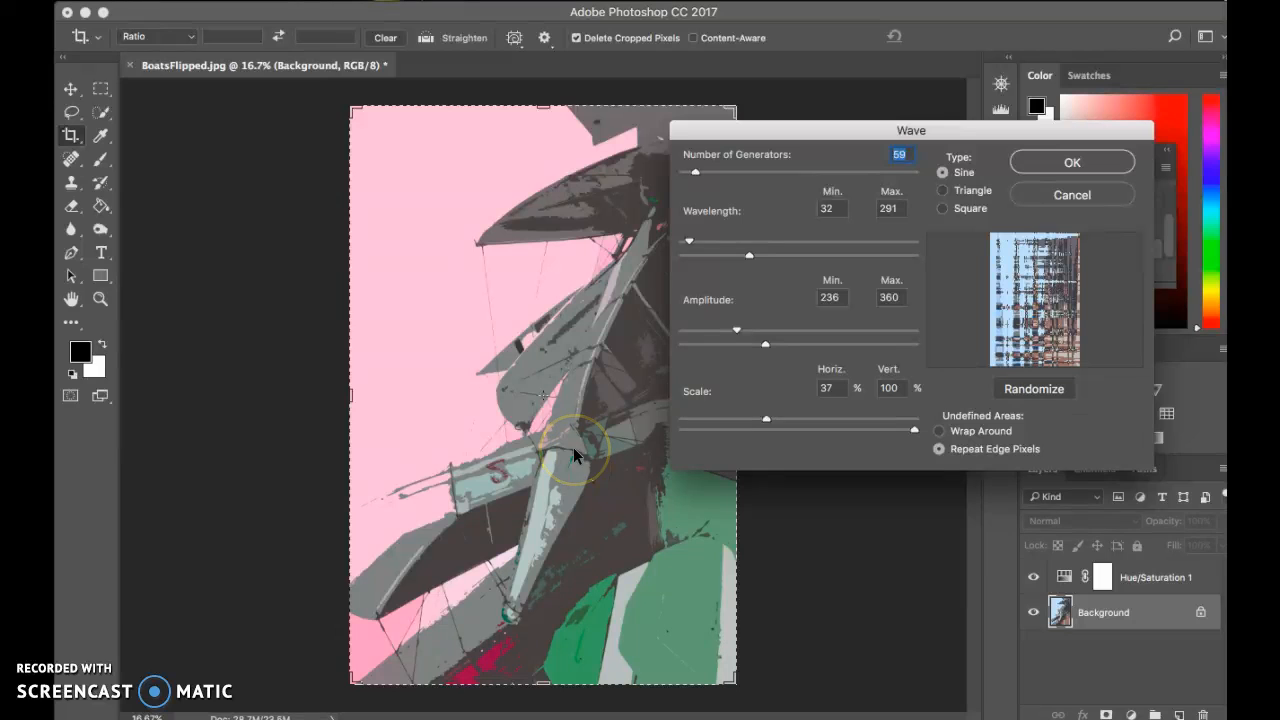
pyautogui.moveTo(690, 241)
pyautogui.mouseDown()
pyautogui.moveTo(752, 246)
pyautogui.moveTo(710, 256)
pyautogui.mouseUp()
pyautogui.click(1055, 197)
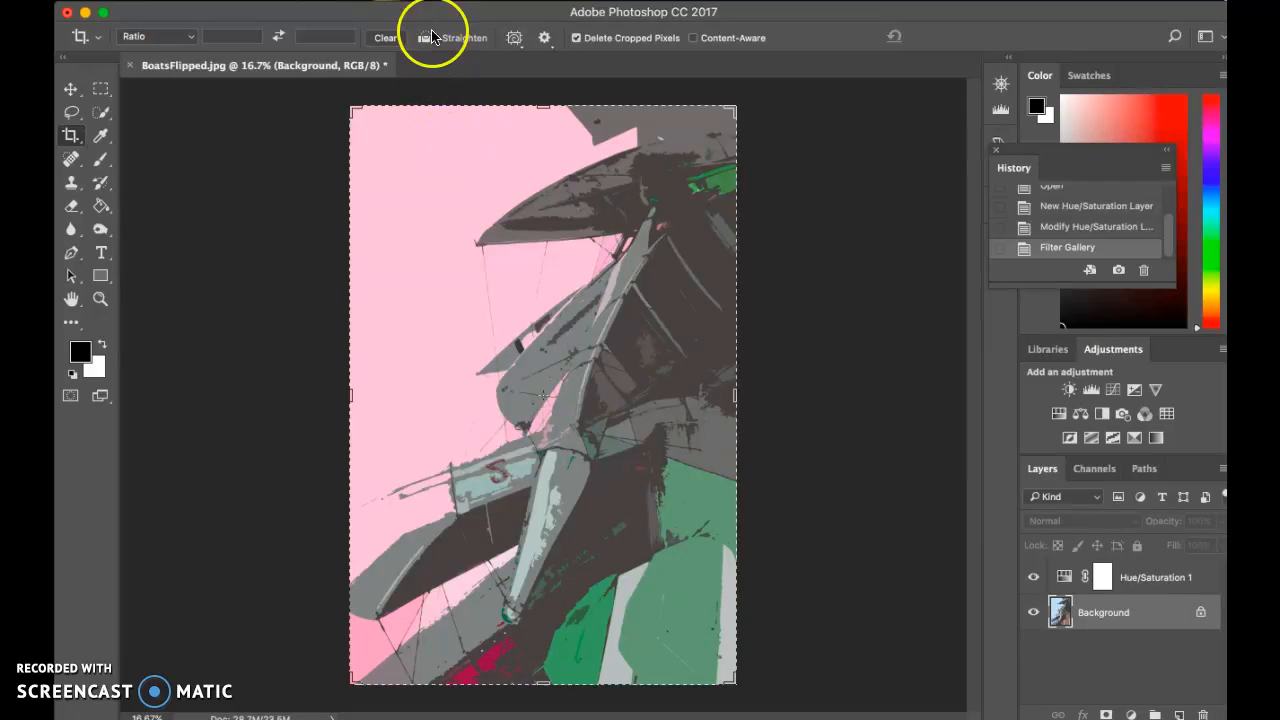
# Step: Try a Motion Blur with angle 0° and distance 61 pixels on the Background layer, and revert to the Filter Gallery history state
pyautogui.click(450, 1)
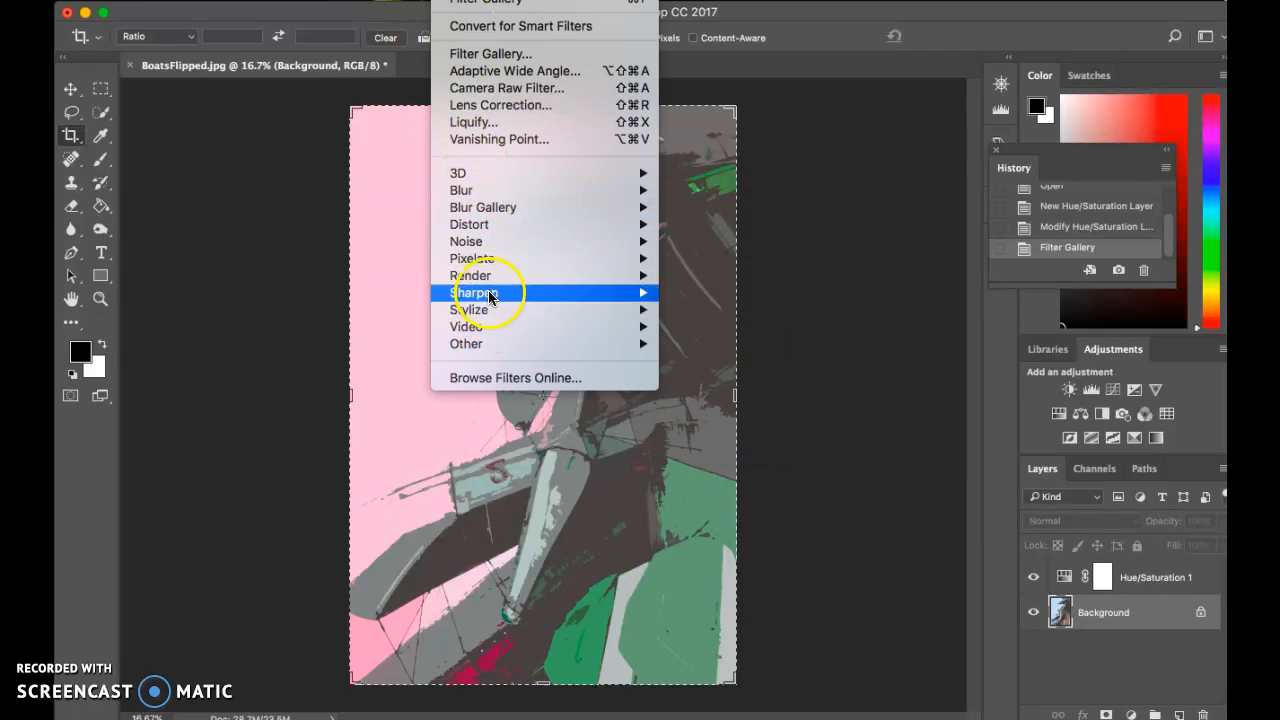
pyautogui.moveTo(492, 275)
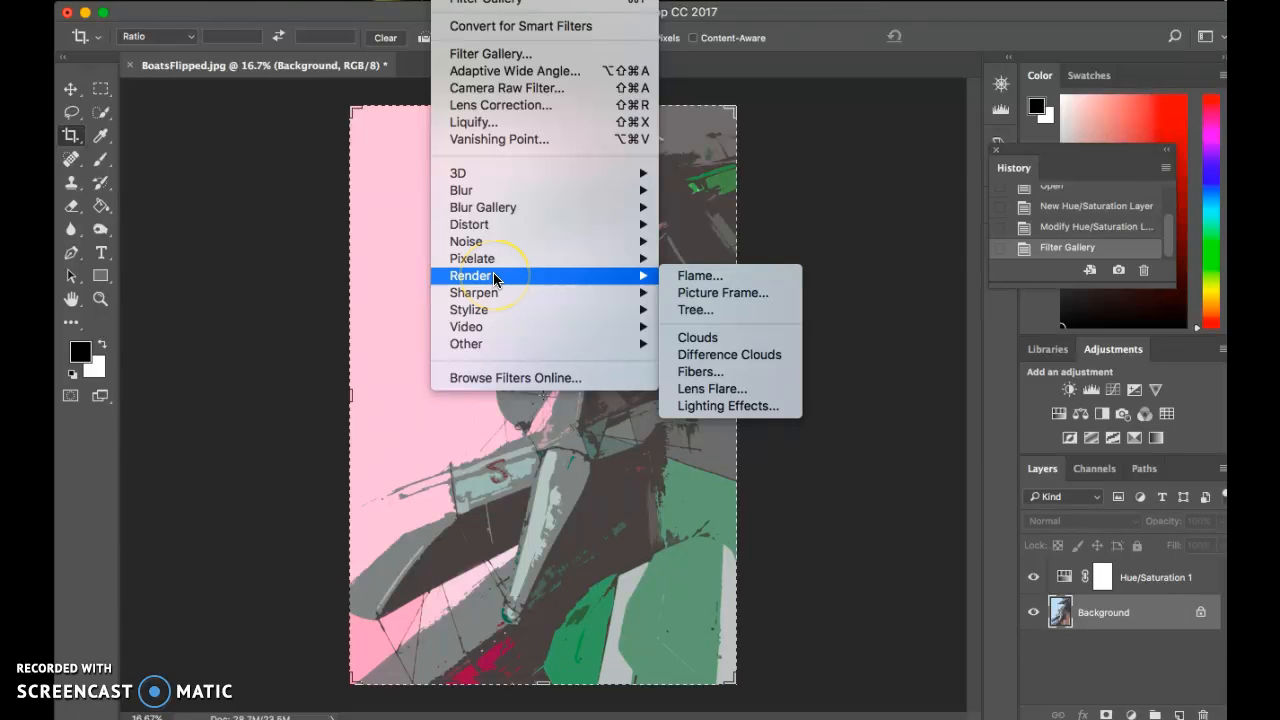
pyautogui.moveTo(479, 246)
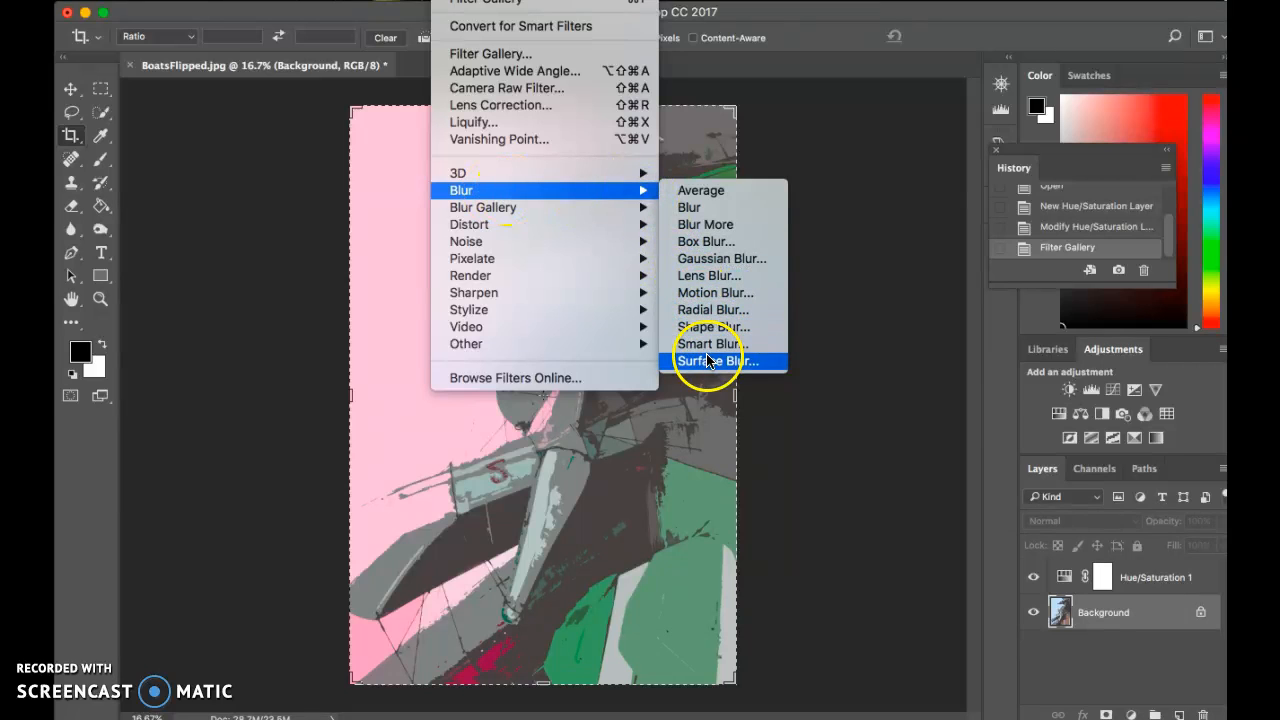
pyautogui.click(699, 292)
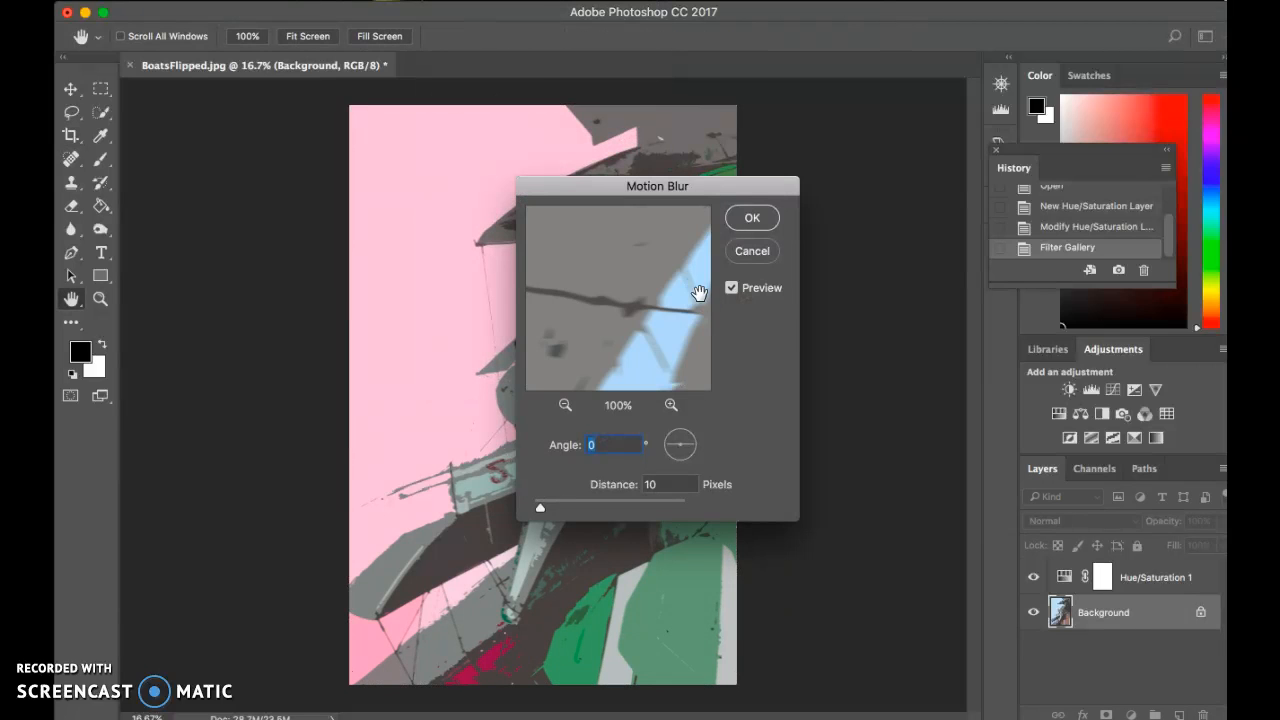
pyautogui.moveTo(541, 508); pyautogui.dragTo(577, 516)
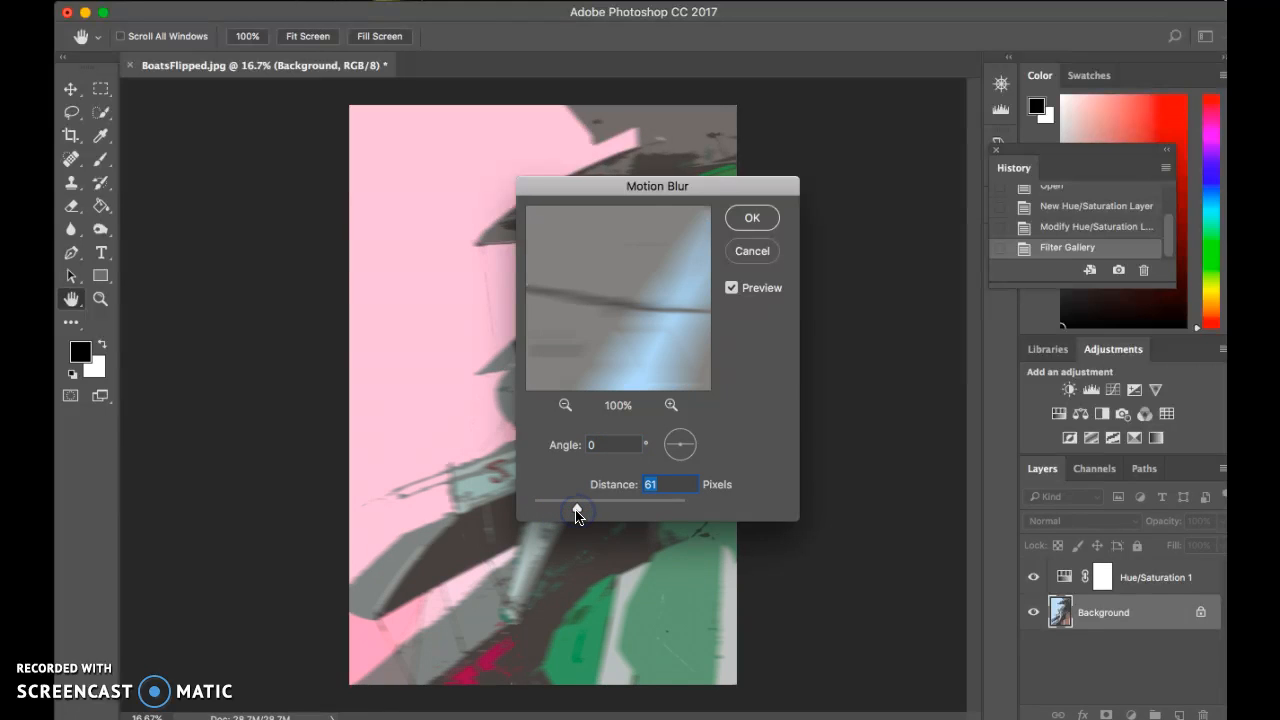
pyautogui.click(752, 218)
pyautogui.press('c')
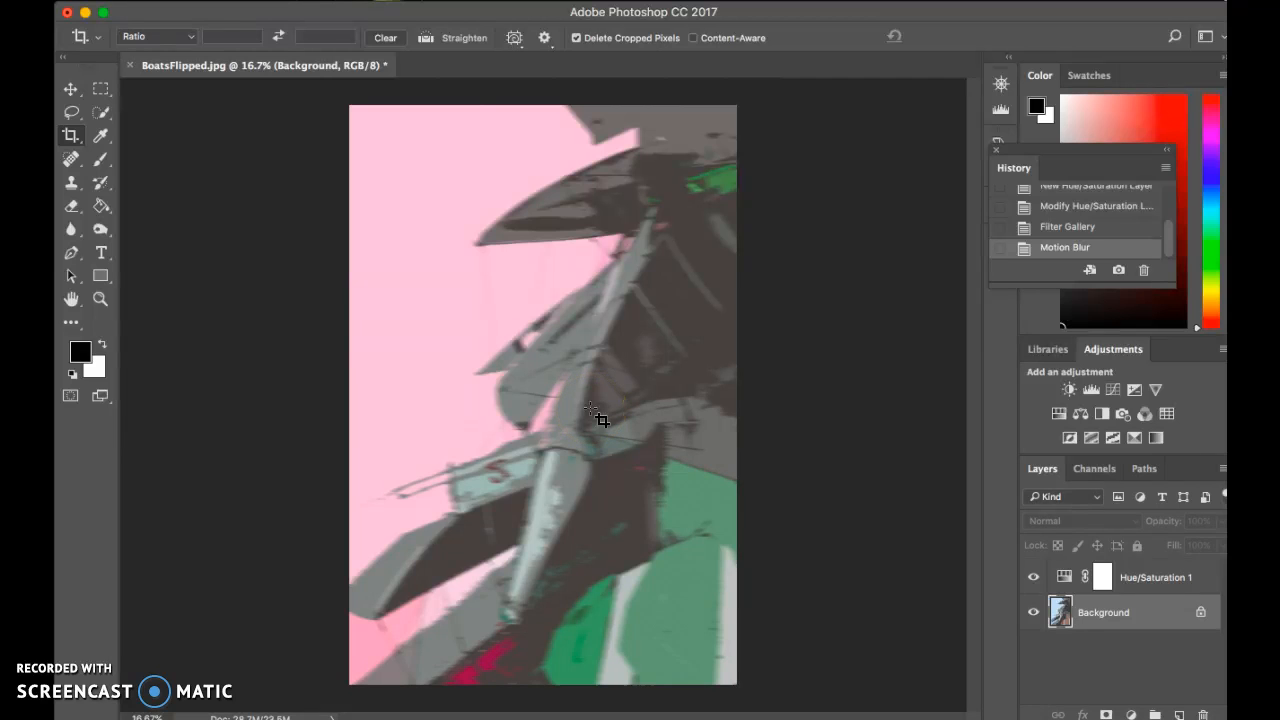
pyautogui.click(1052, 228)
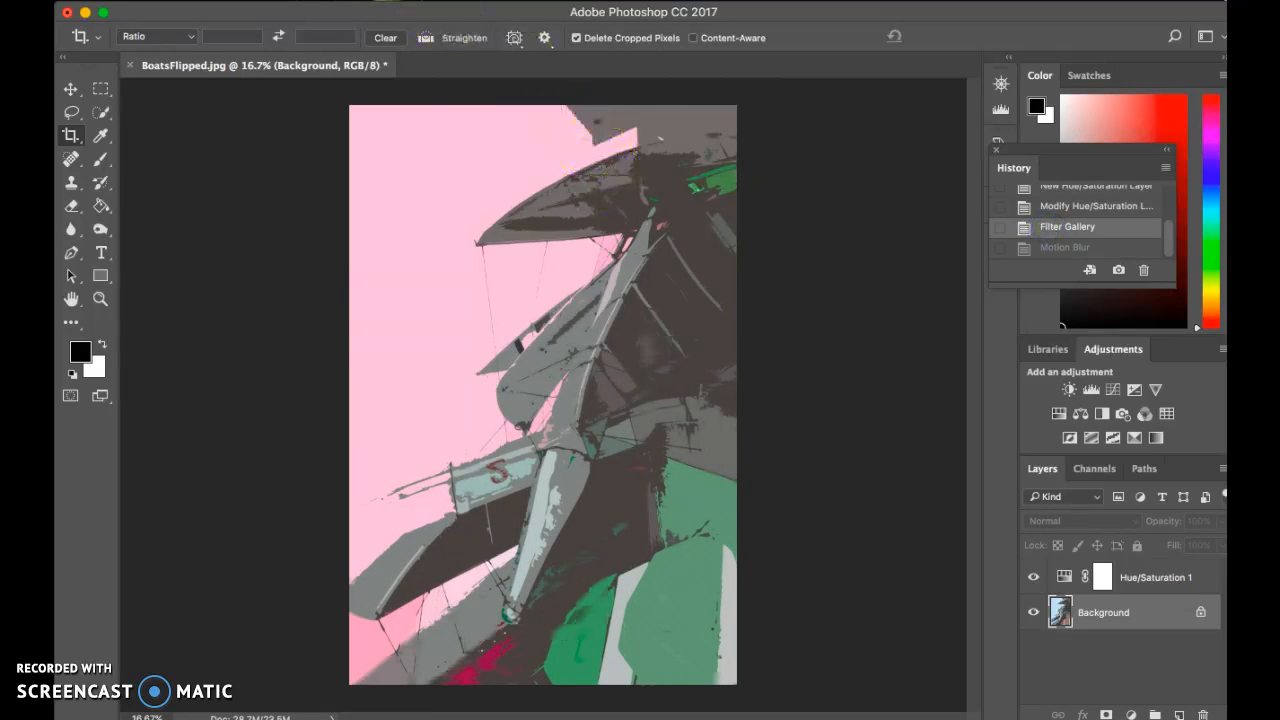
# Step: Try a Wave filter with wavelength 1–837, amplitude 124–610, horizontal scale 20% and vertical scale 22%, and revert to the Filter Gallery history state
pyautogui.click(449, 1)
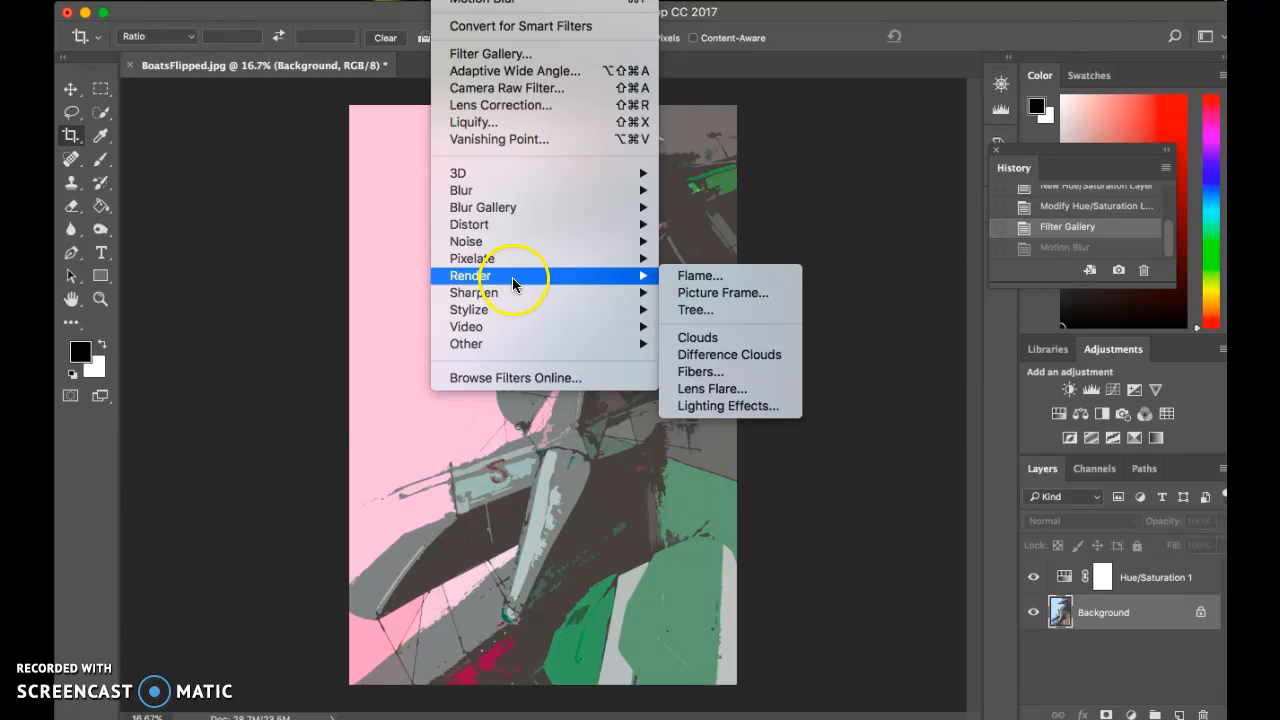
pyautogui.moveTo(540, 224)
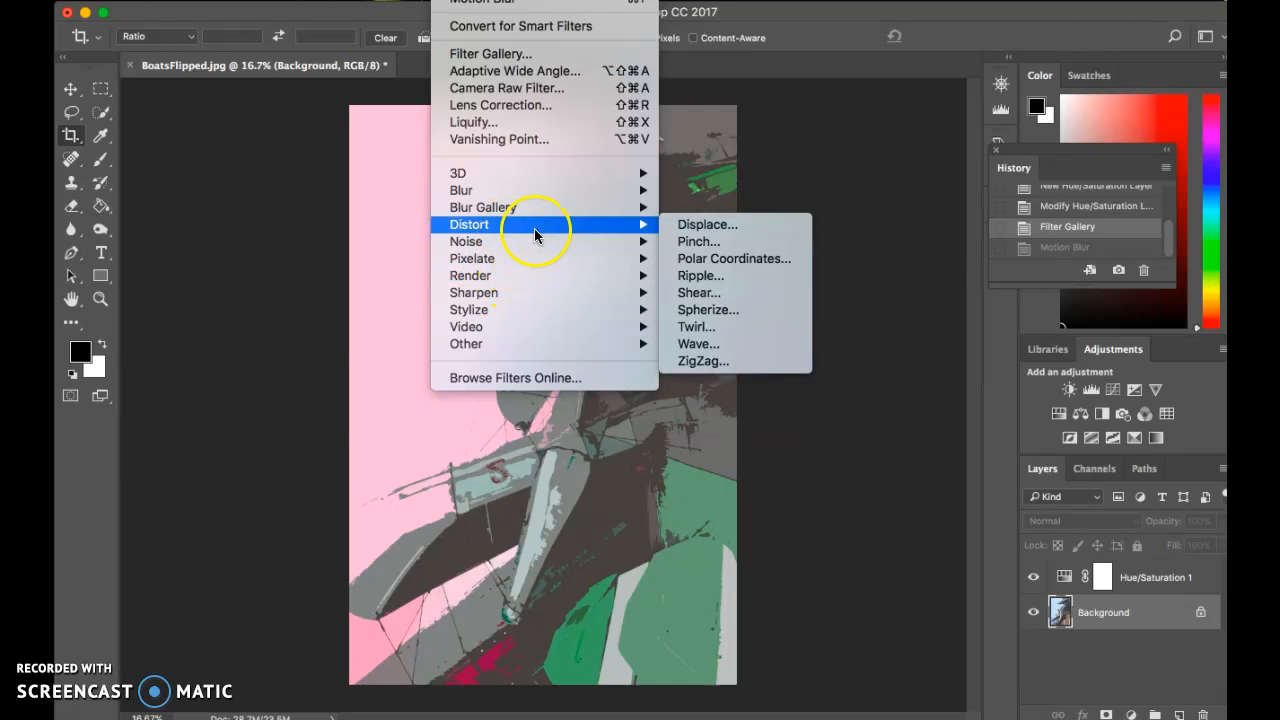
pyautogui.click(690, 343)
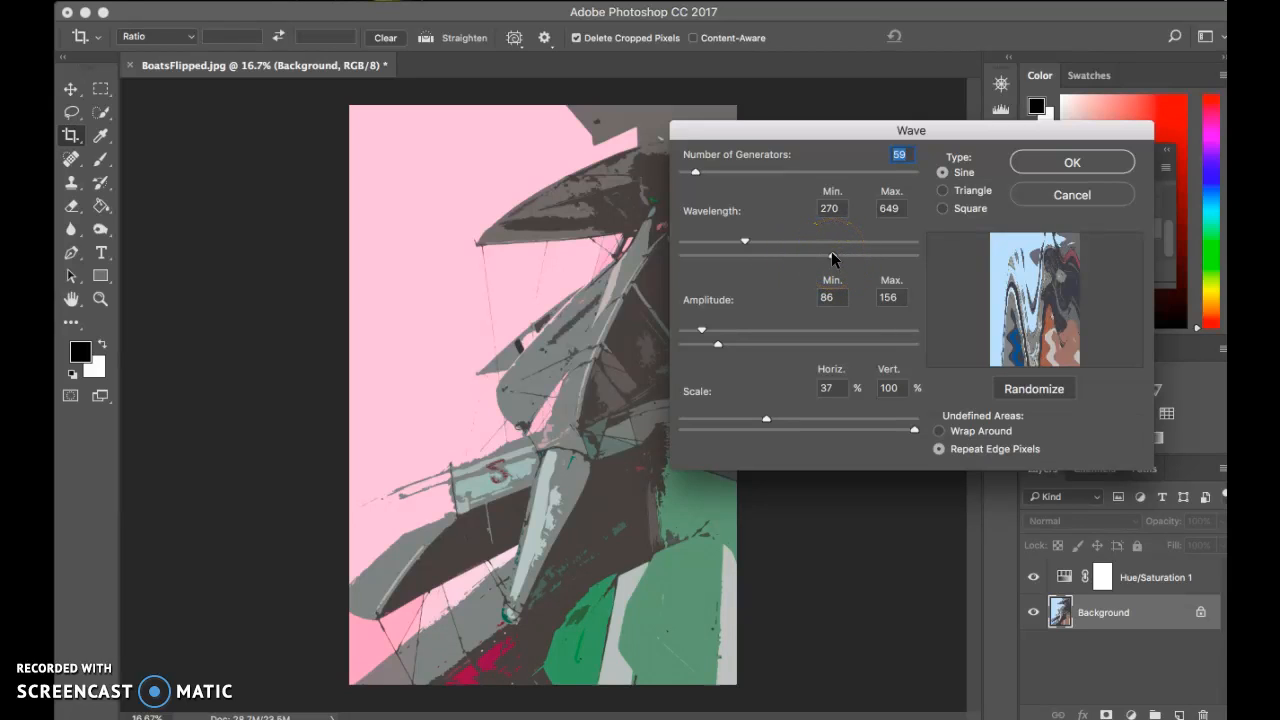
pyautogui.moveTo(831, 255); pyautogui.dragTo(875, 260)
pyautogui.moveTo(749, 241); pyautogui.dragTo(680, 241)
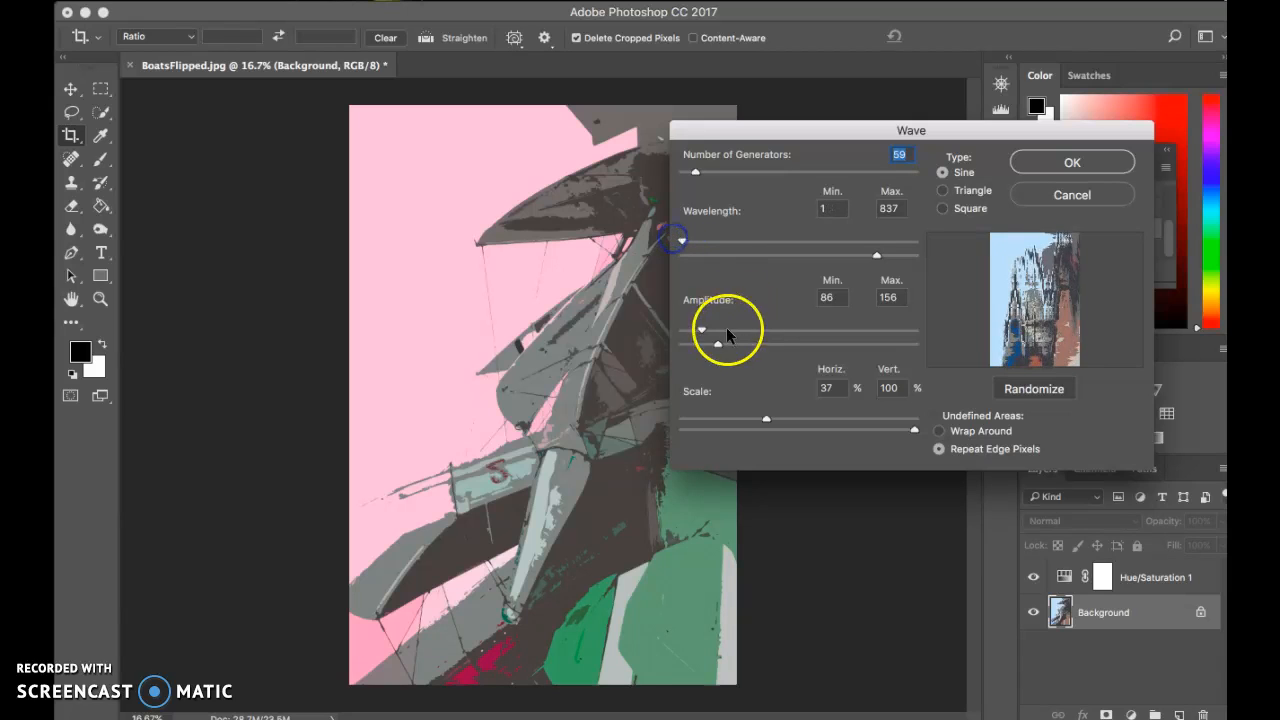
pyautogui.moveTo(702, 333); pyautogui.dragTo(821, 345)
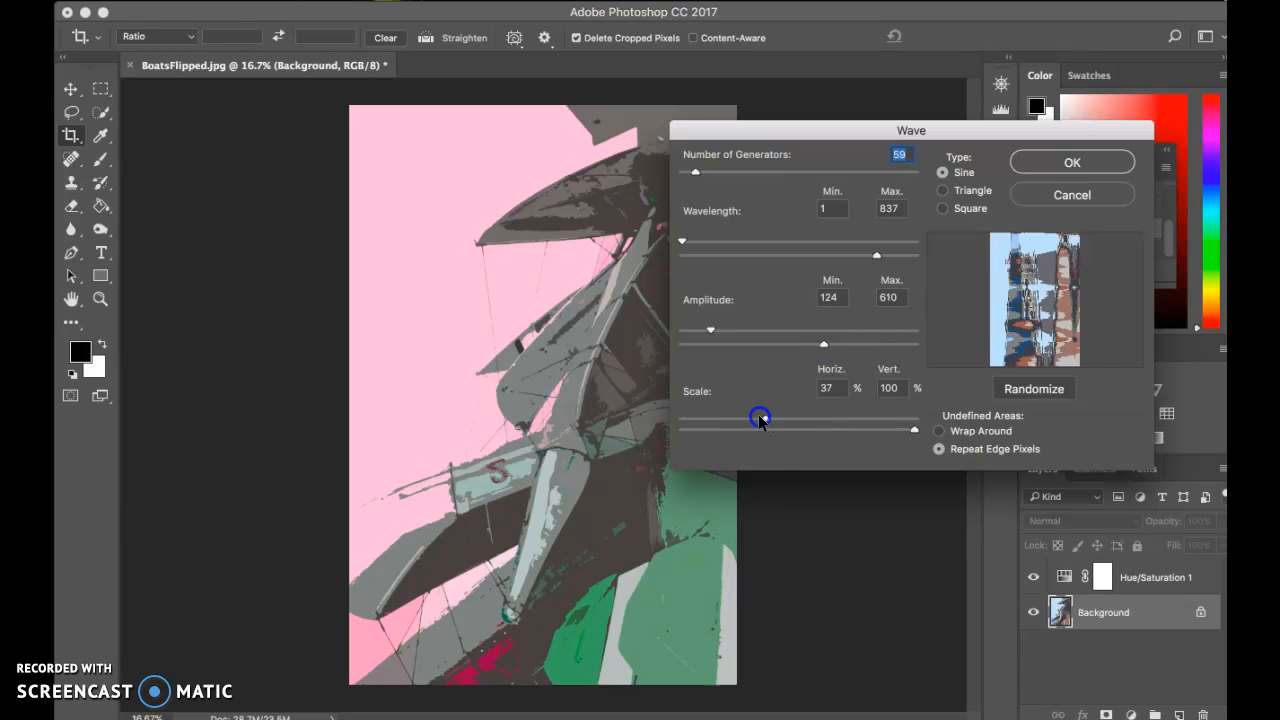
pyautogui.moveTo(759, 416); pyautogui.dragTo(728, 416)
pyautogui.moveTo(914, 429); pyautogui.dragTo(733, 418)
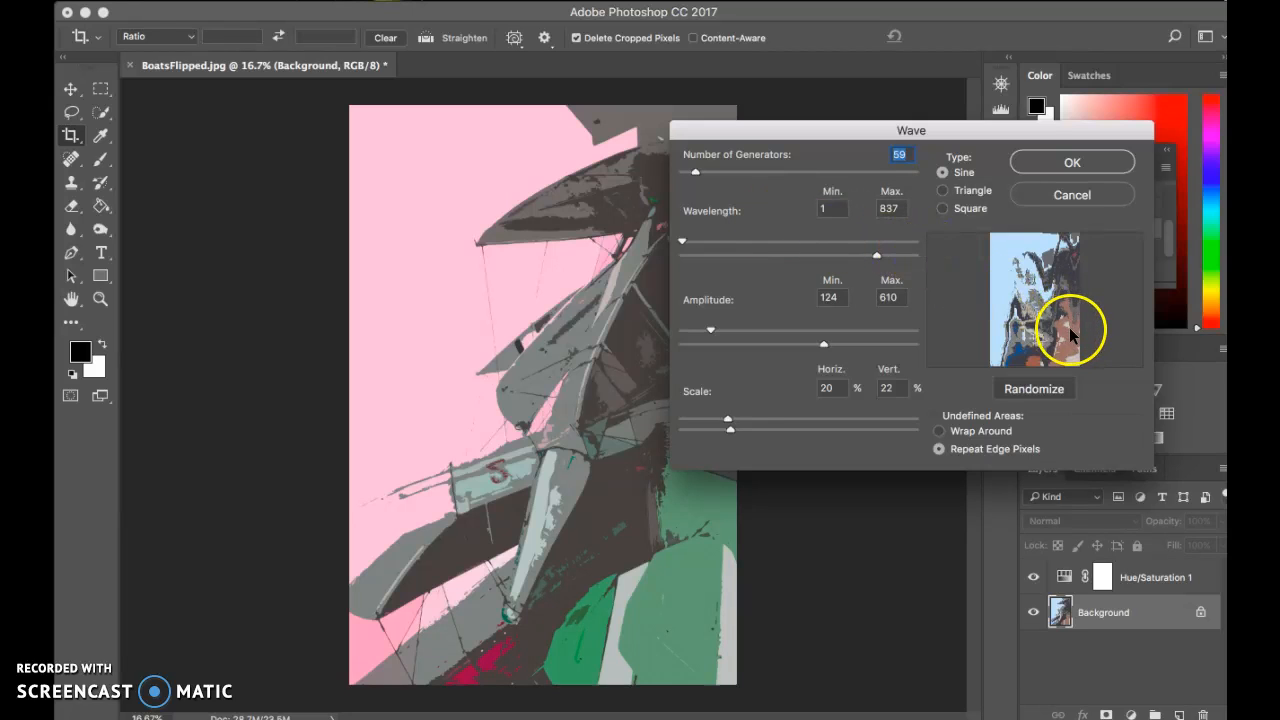
pyautogui.click(1082, 166)
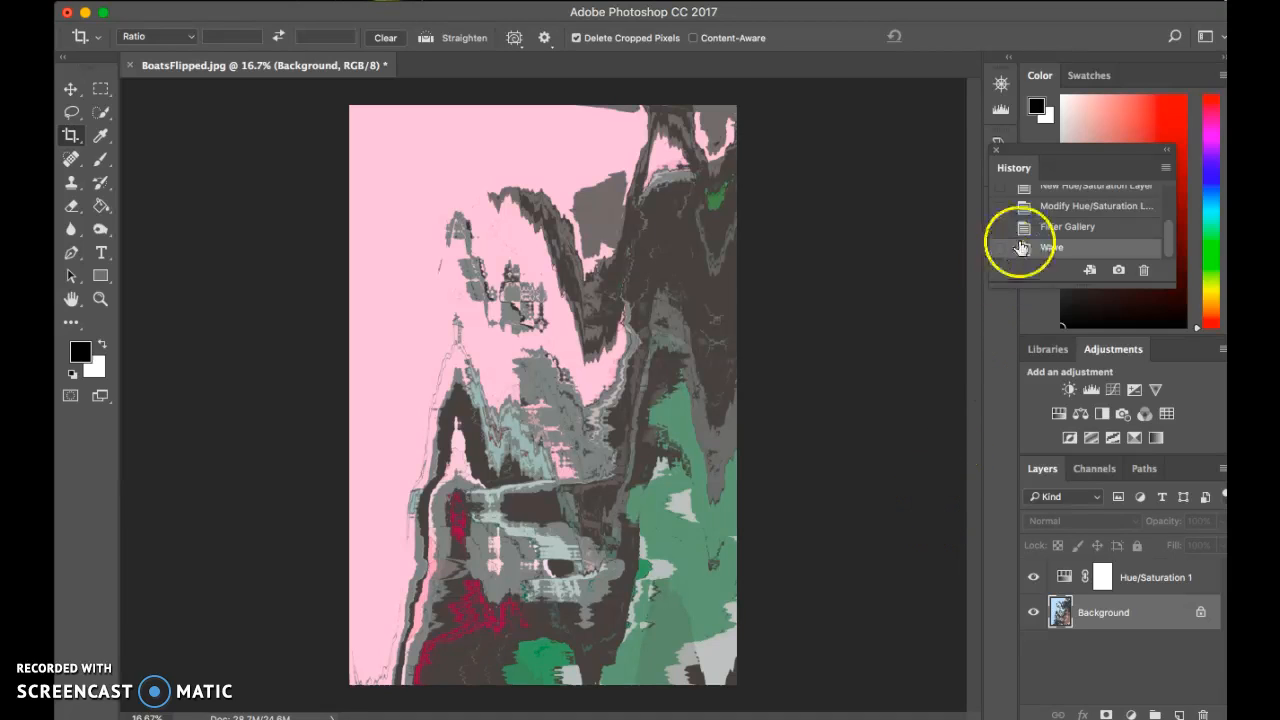
pyautogui.click(1057, 228)
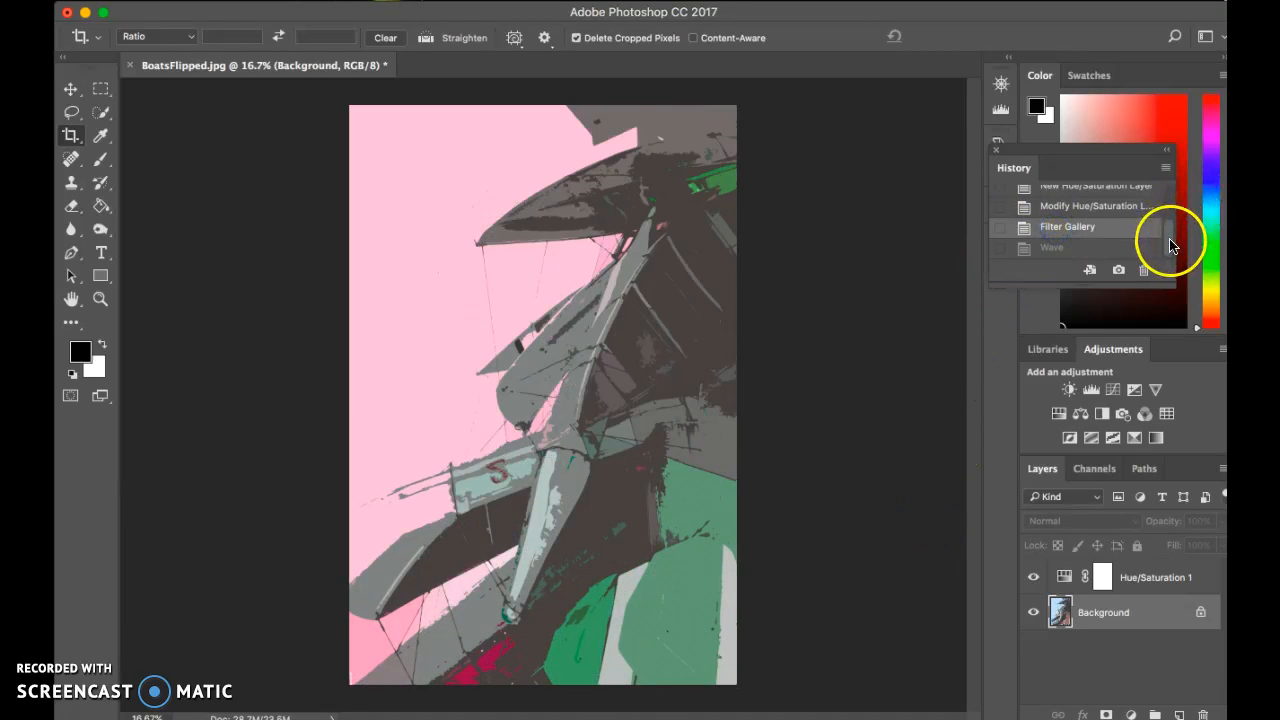
# Step: Revert the image to the Modify Hue/Saturation history state and convert the Background layer for smart filters
pyautogui.moveTo(1172, 237); pyautogui.dragTo(1169, 229)
pyautogui.click(1133, 239)
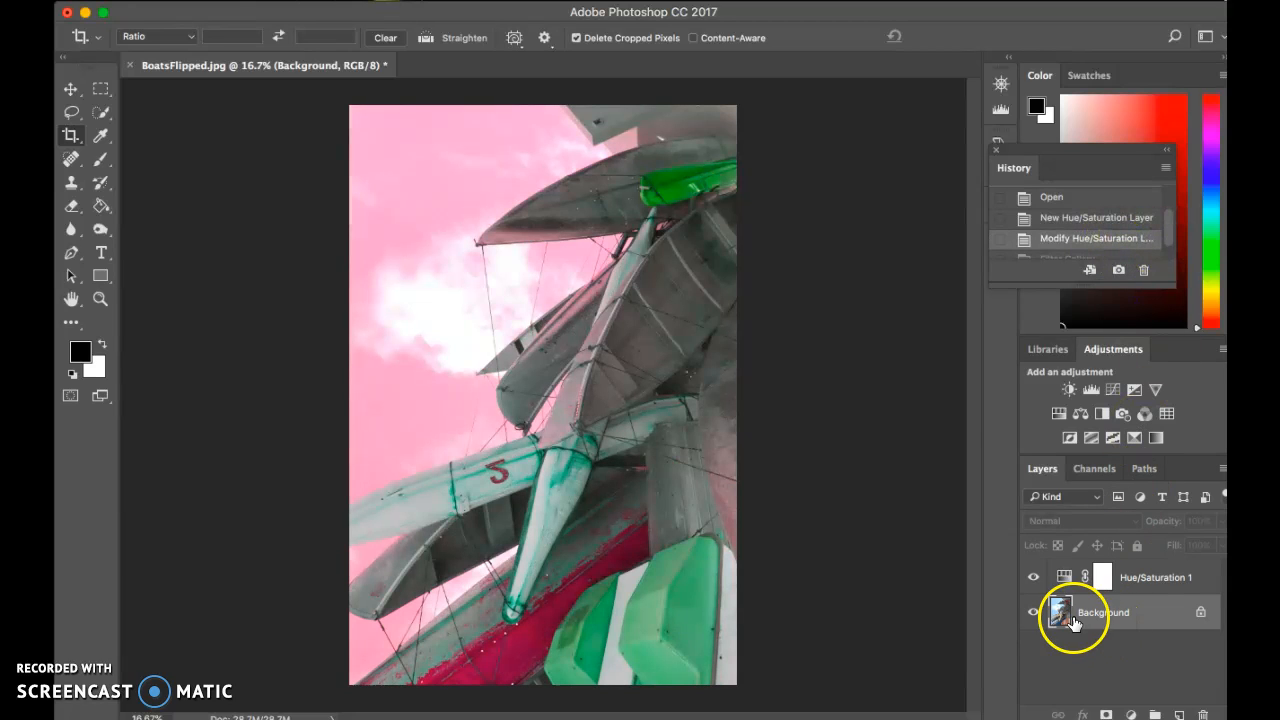
pyautogui.click(452, 0)
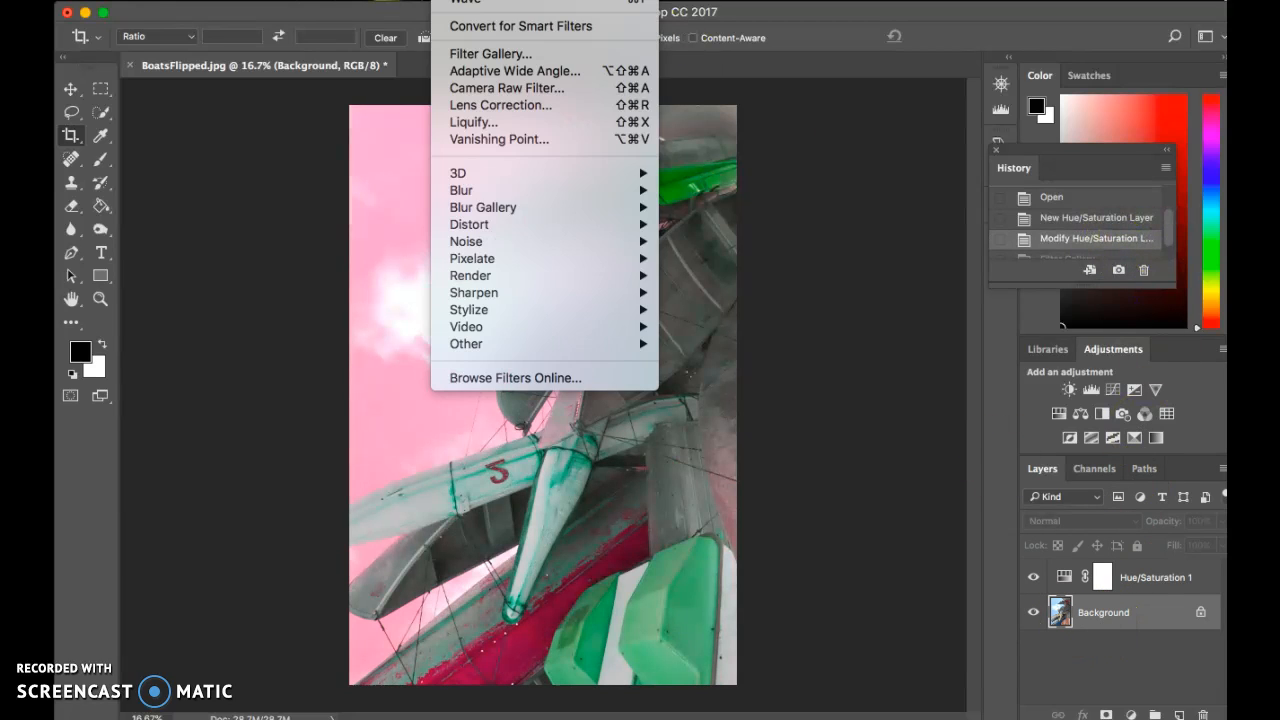
pyautogui.click(469, 26)
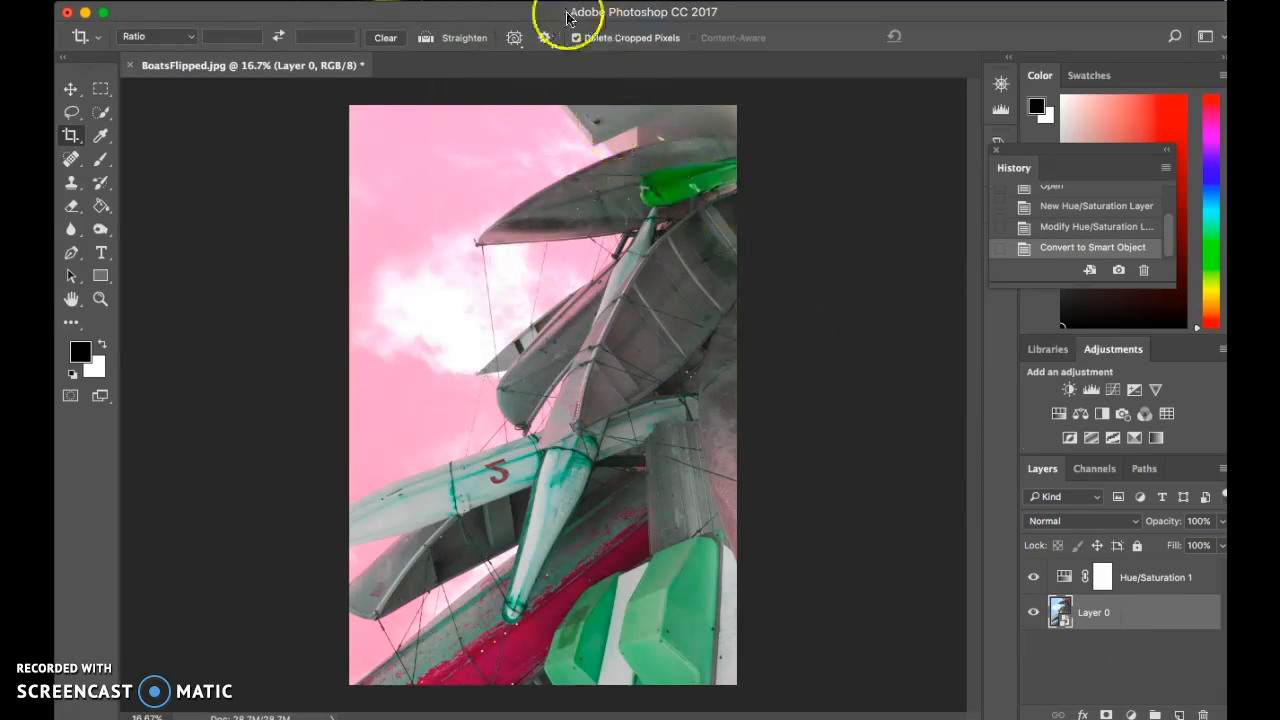
# Step: Apply Cutout to the boat layer as a smart filter with 3 levels, edge simplicity 4 and edge fidelity 1
pyautogui.click(452, 0)
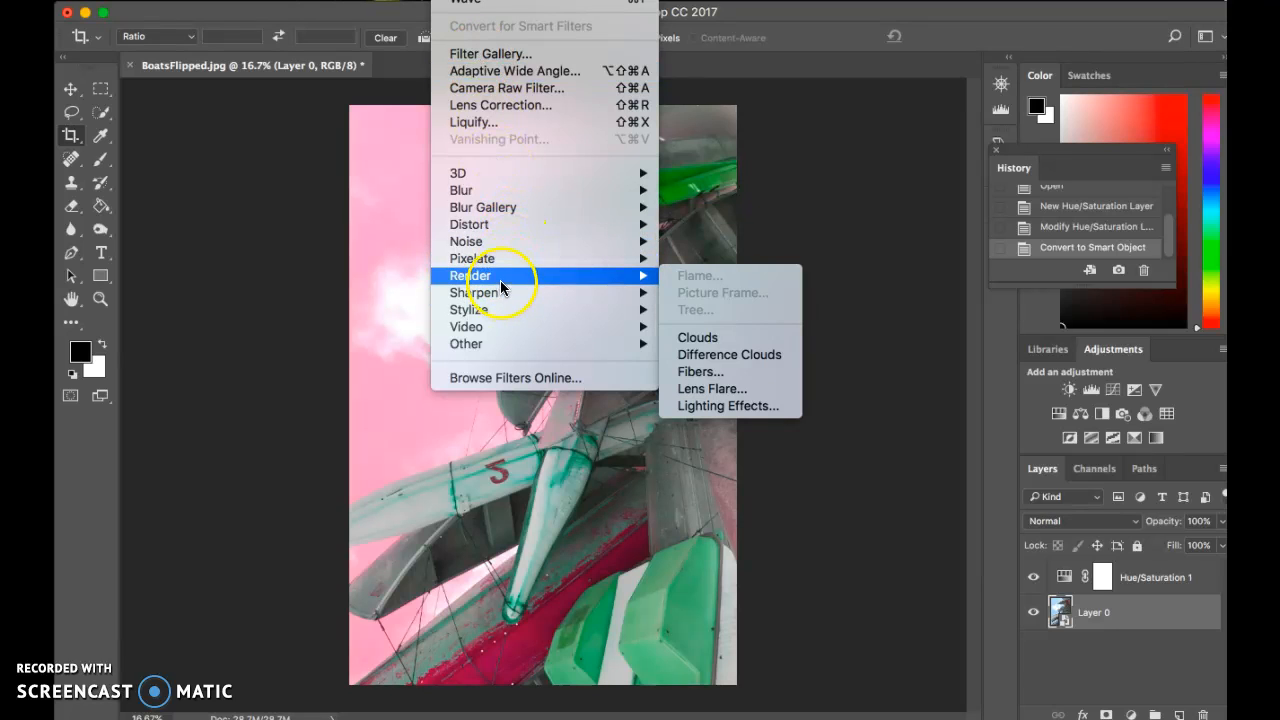
pyautogui.click(482, 53)
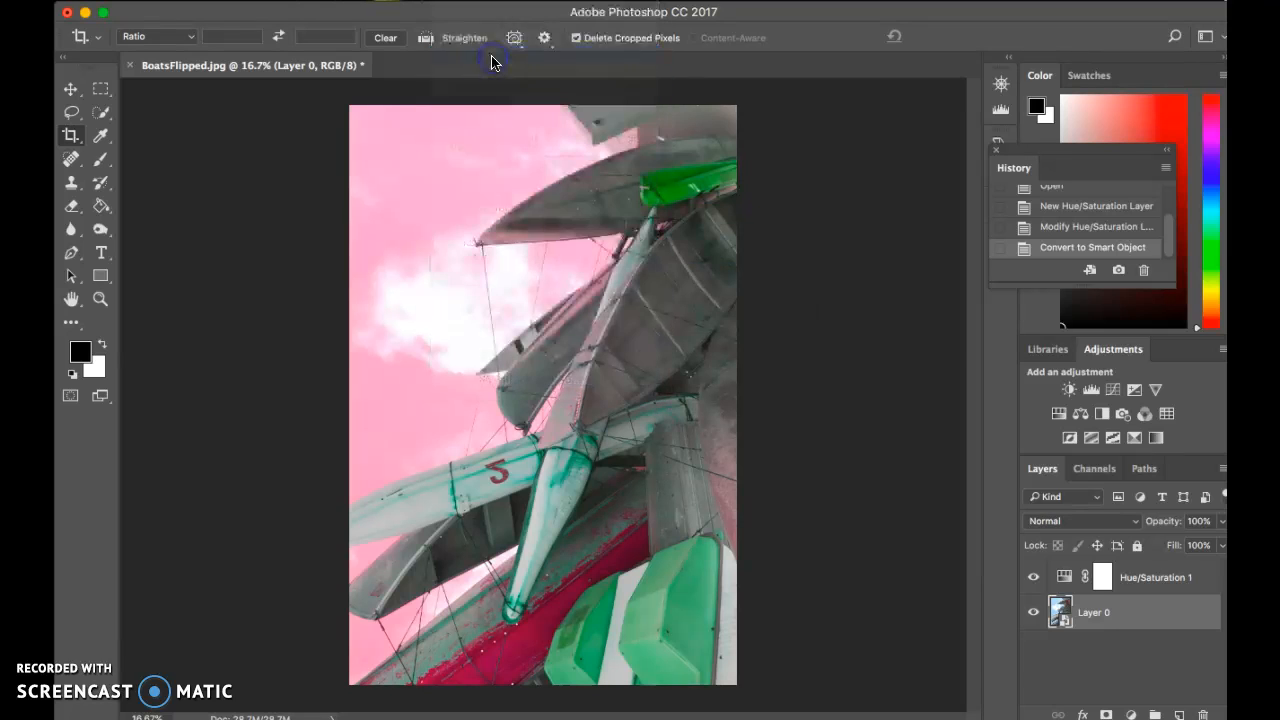
pyautogui.click(757, 117)
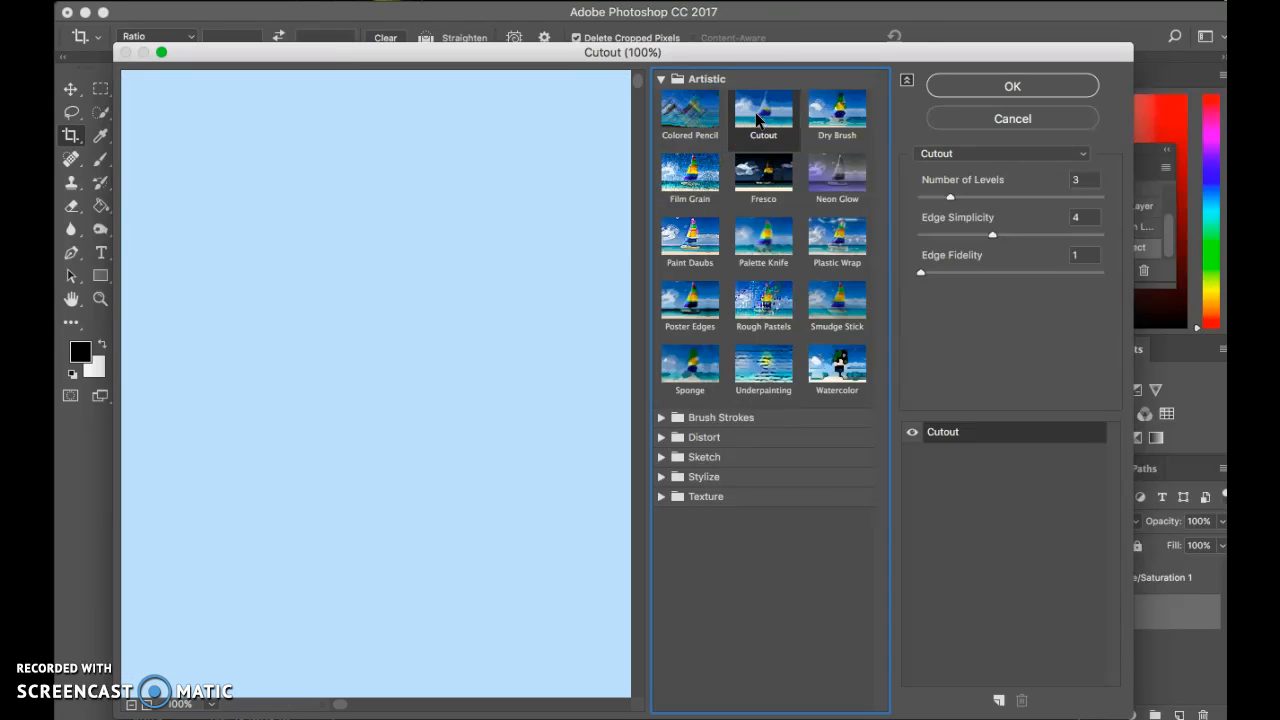
pyautogui.click(1013, 86)
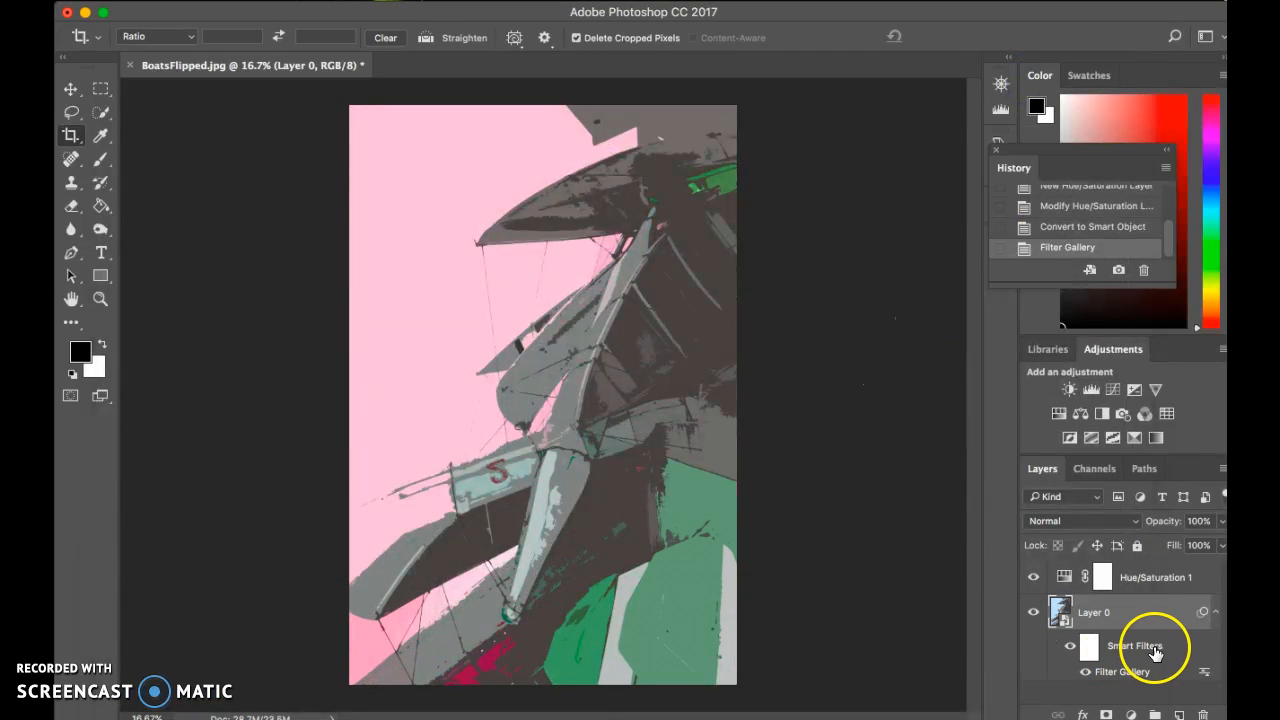
# Step: On the smart filter mask, paint black with a size 70 brush over the red number, the pale teal hull below and the grey hull above it
pyautogui.click(1090, 648)
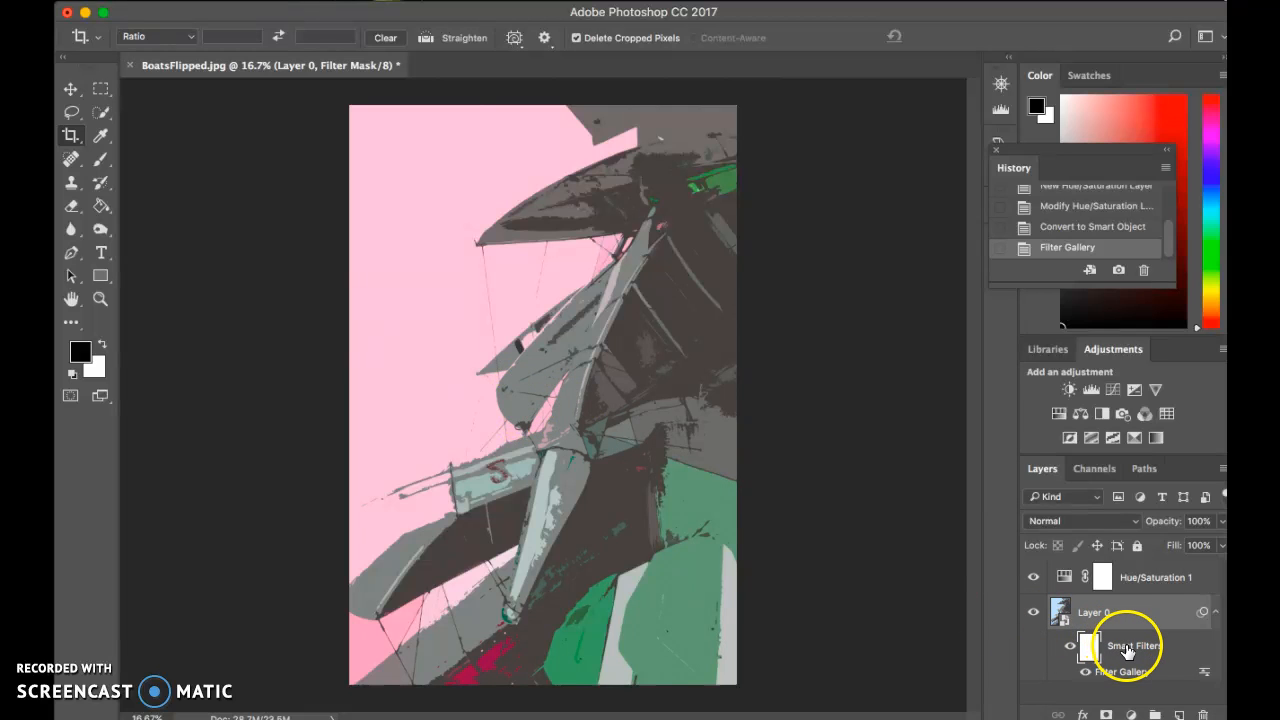
pyautogui.click(100, 163)
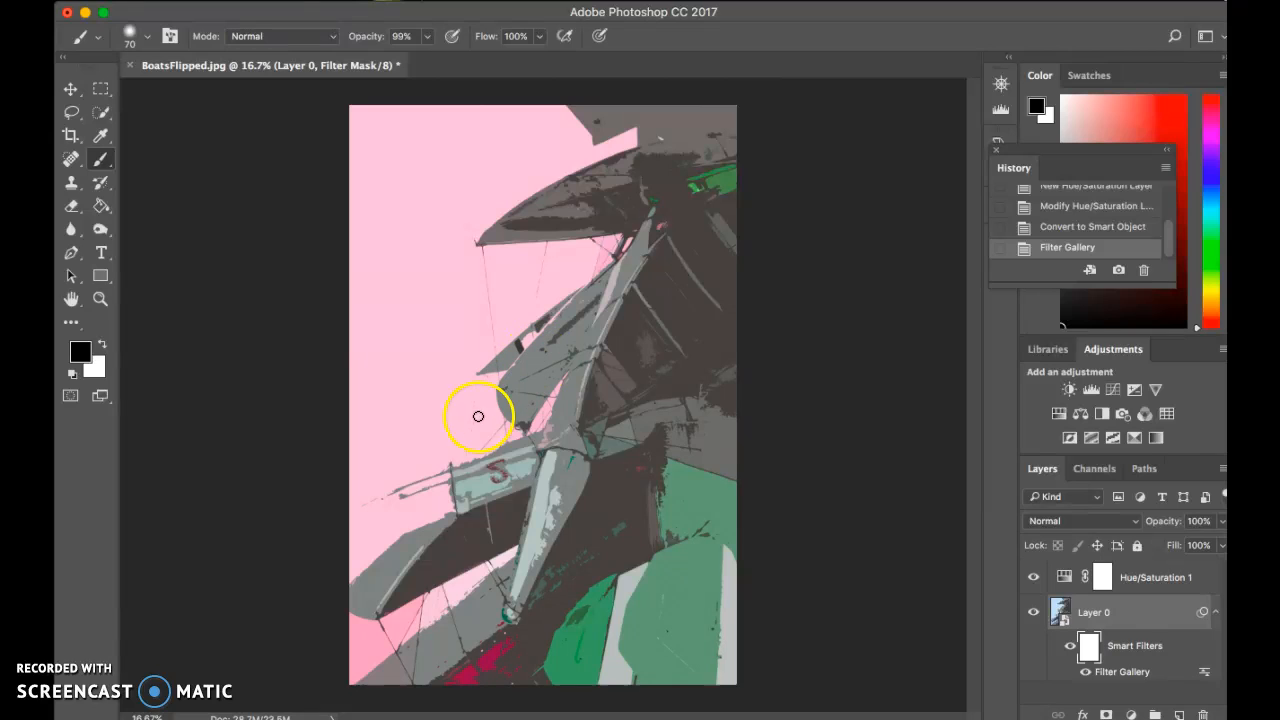
pyautogui.click(501, 471)
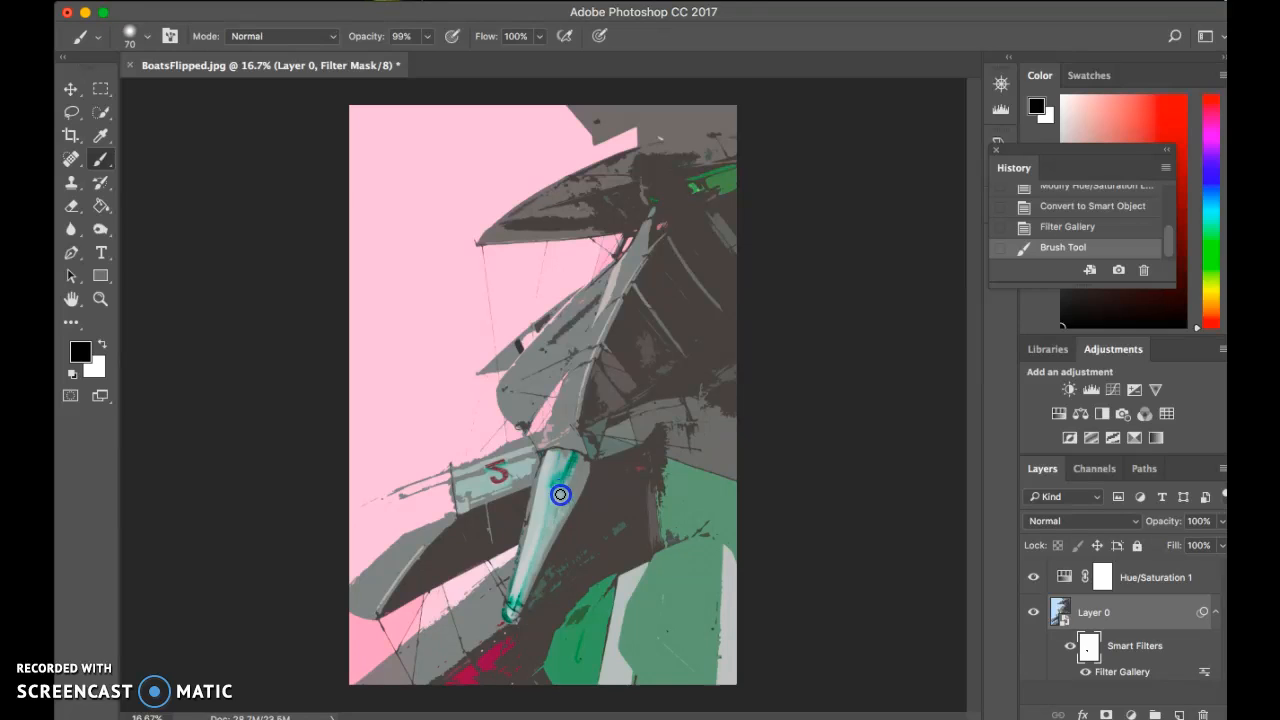
pyautogui.moveTo(584, 338)
pyautogui.mouseDown()
pyautogui.moveTo(534, 383)
pyautogui.moveTo(549, 376)
pyautogui.mouseUp()
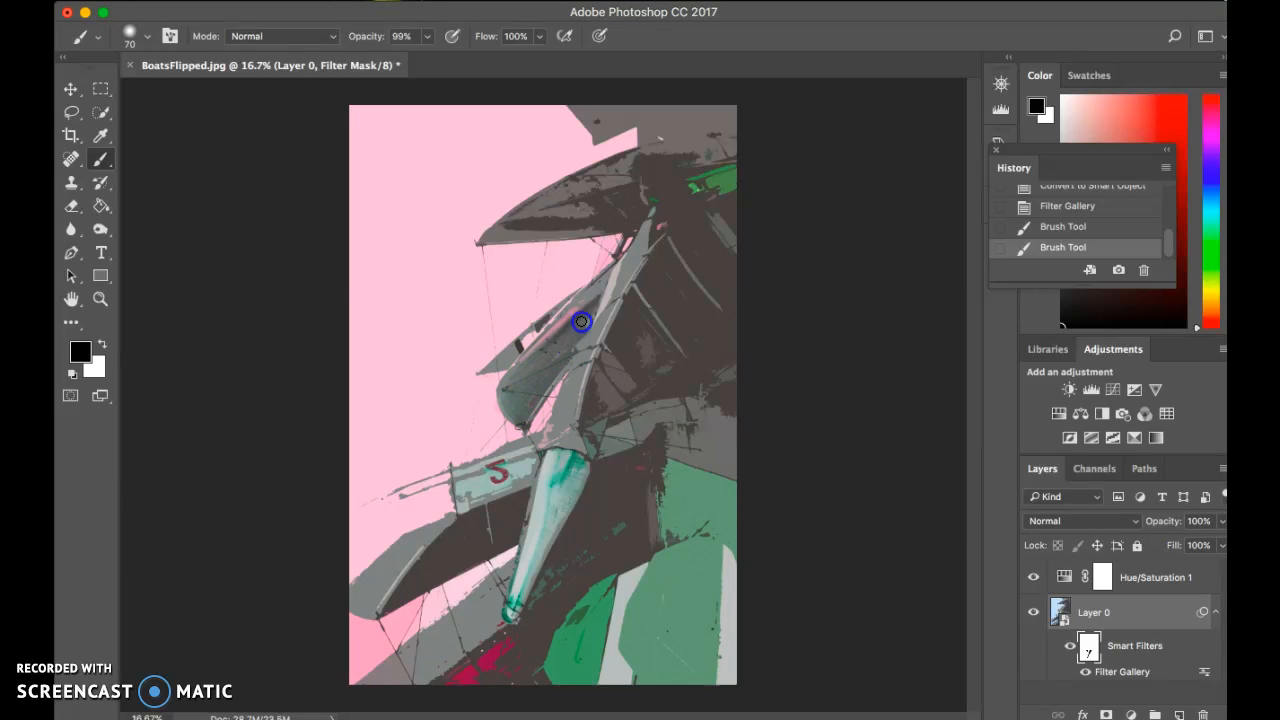
pyautogui.moveTo(587, 302); pyautogui.dragTo(574, 318)
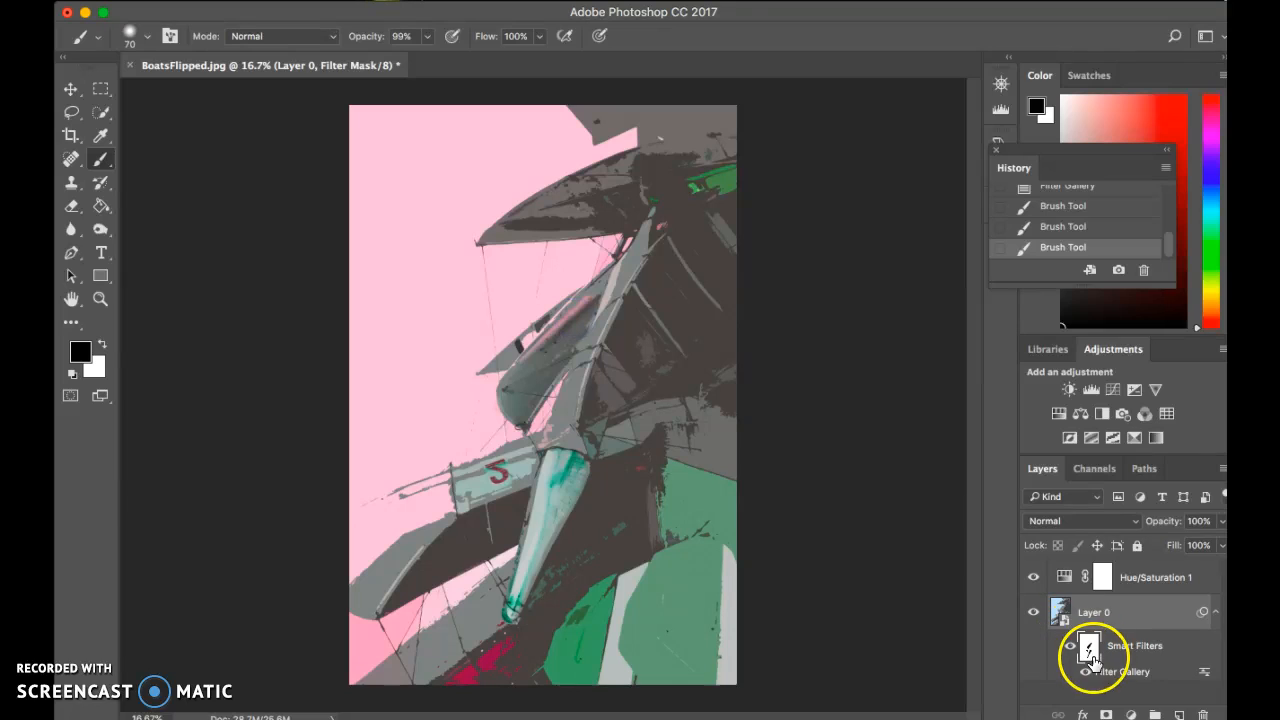
# Step: Set the Filter Gallery smart filter's blending mode to Overlay at 100% opacity
pyautogui.doubleClick(1206, 676)
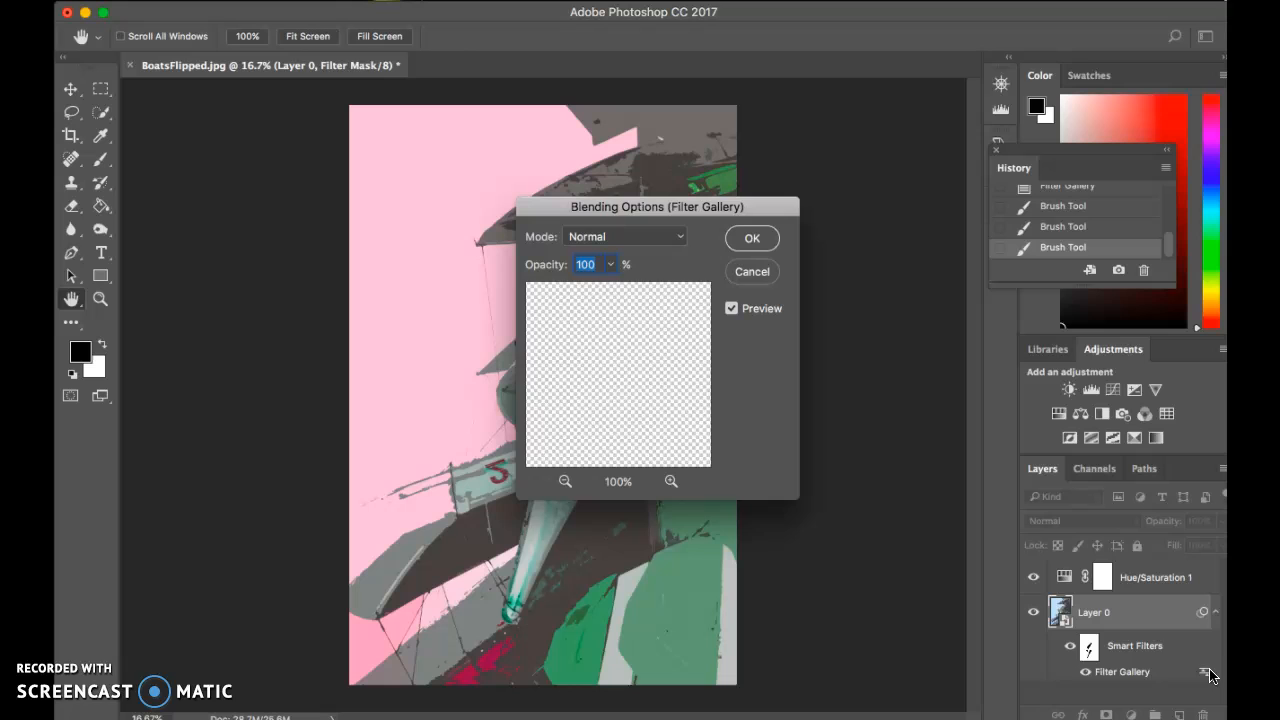
pyautogui.click(682, 238)
pyautogui.click(622, 449)
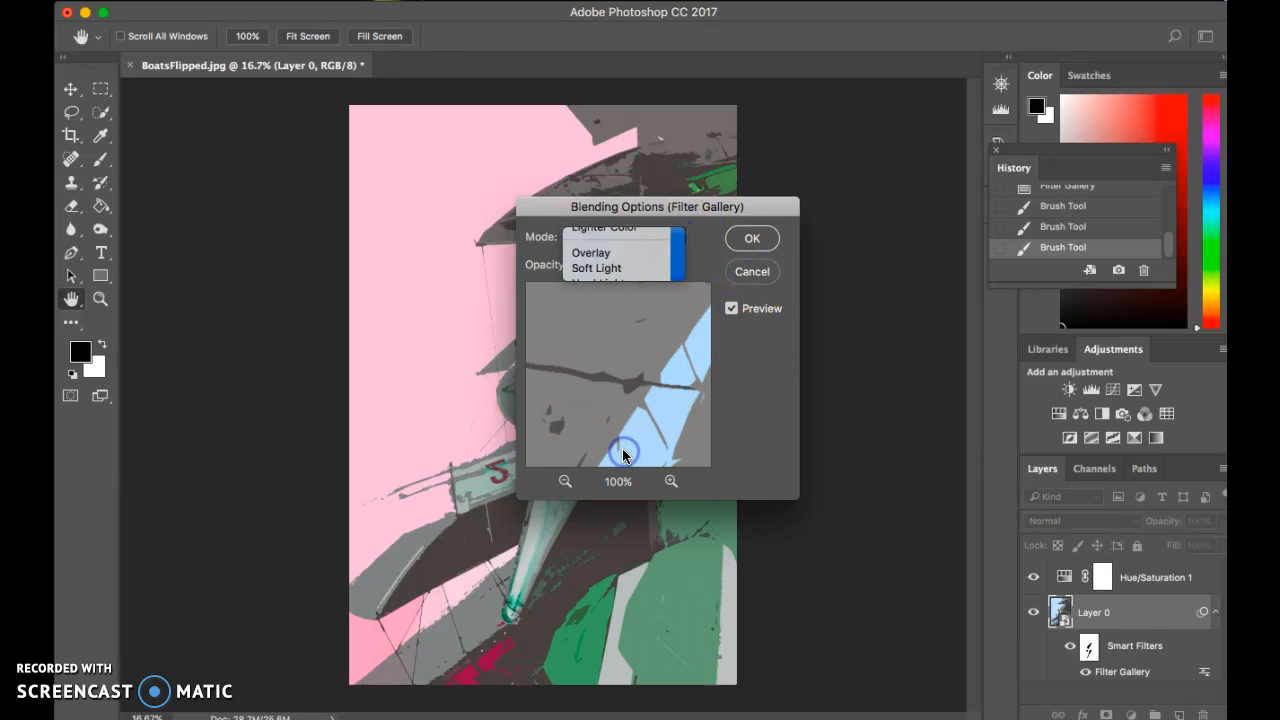
pyautogui.moveTo(633, 211); pyautogui.dragTo(995, 180)
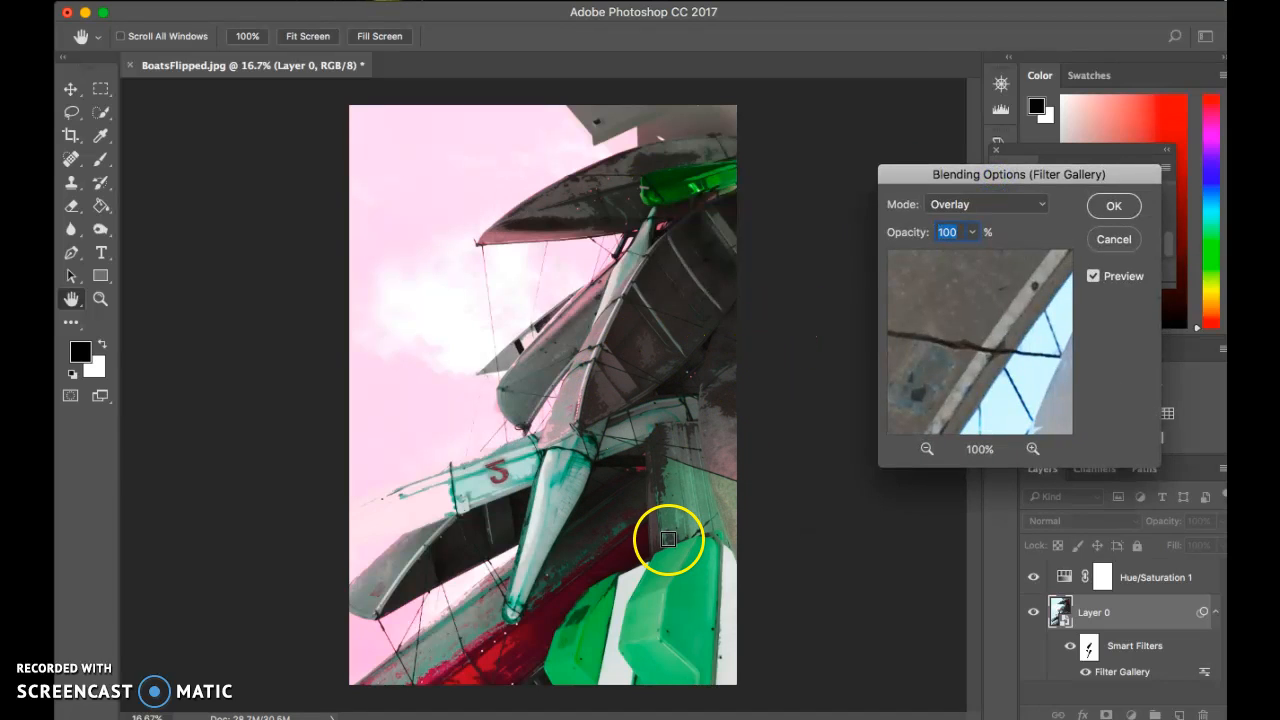
pyautogui.click(1110, 220)
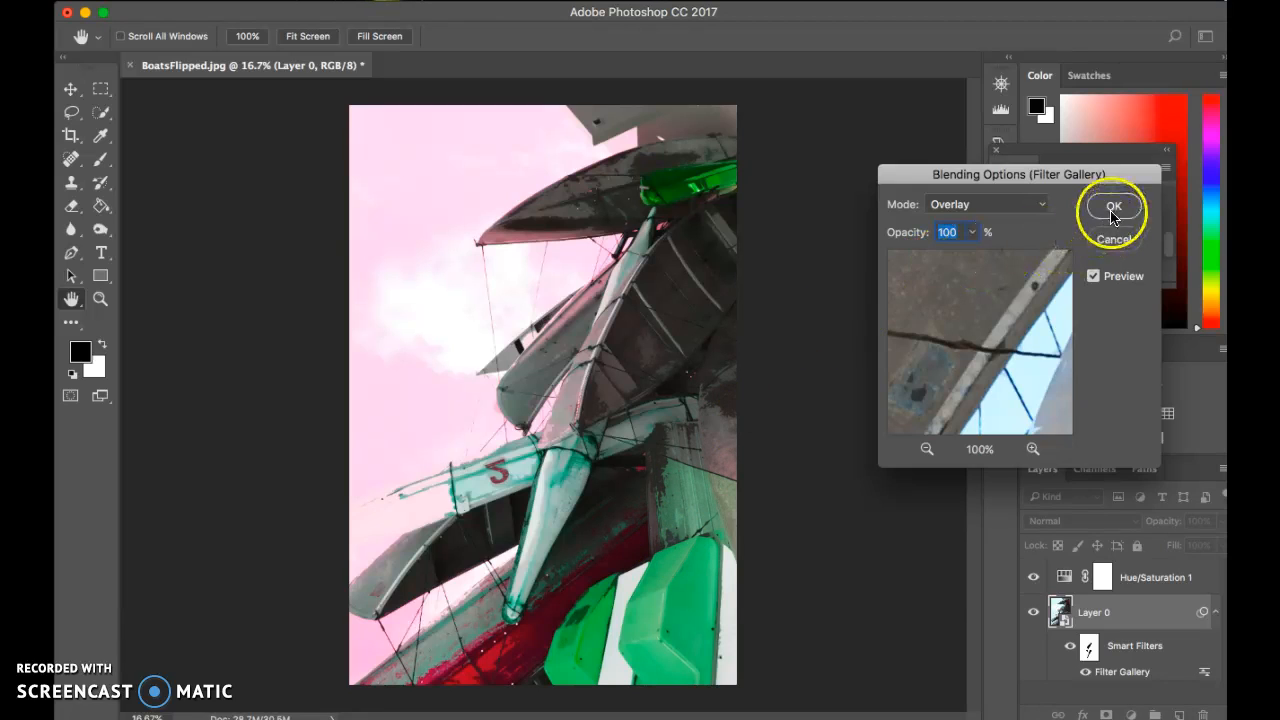
pyautogui.press('b')
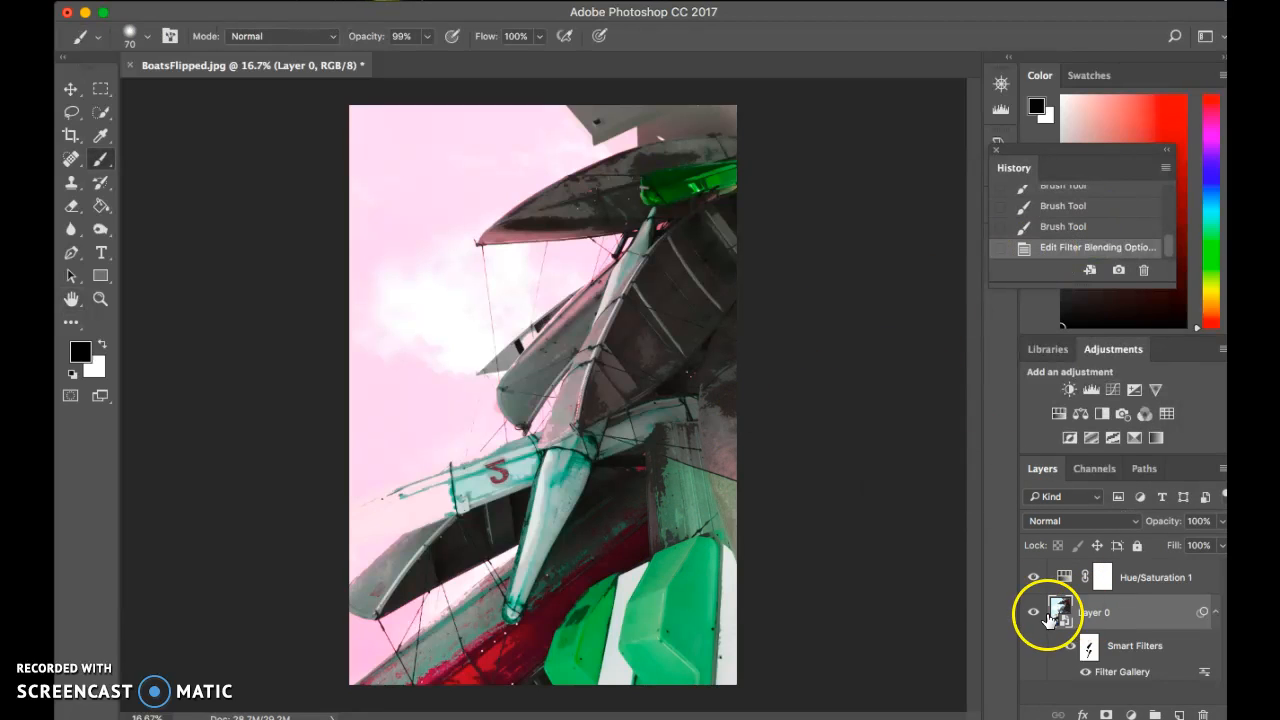
# Step: Distort the smart filter mask with a Wave filter using wavelength 213–837 and amplitude 232–391
pyautogui.click(1089, 647)
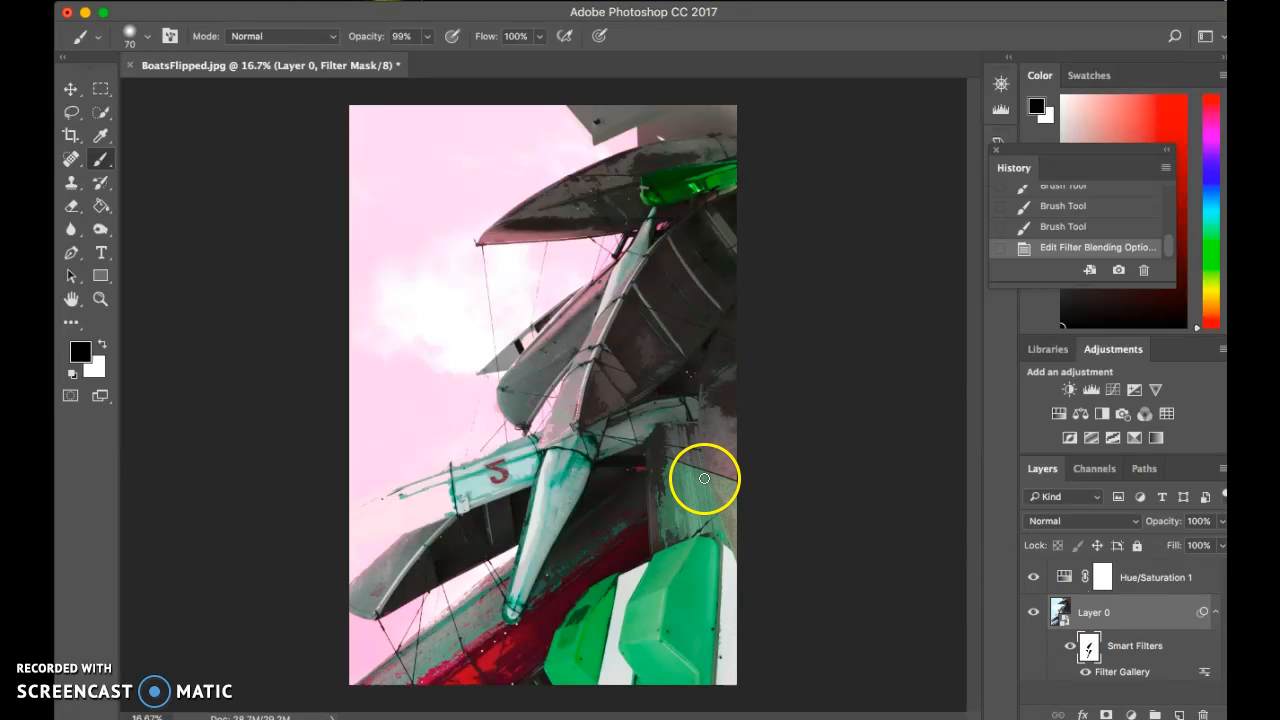
pyautogui.click(443, 8)
pyautogui.moveTo(510, 281)
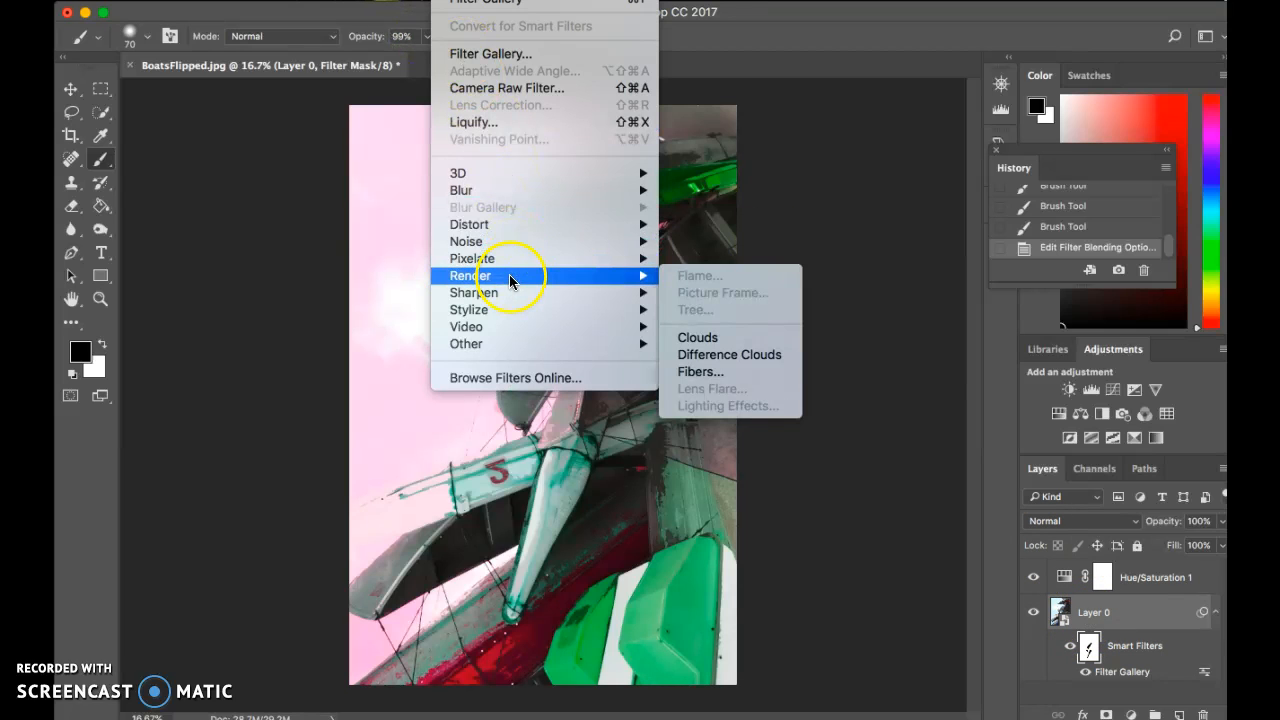
pyautogui.moveTo(498, 228)
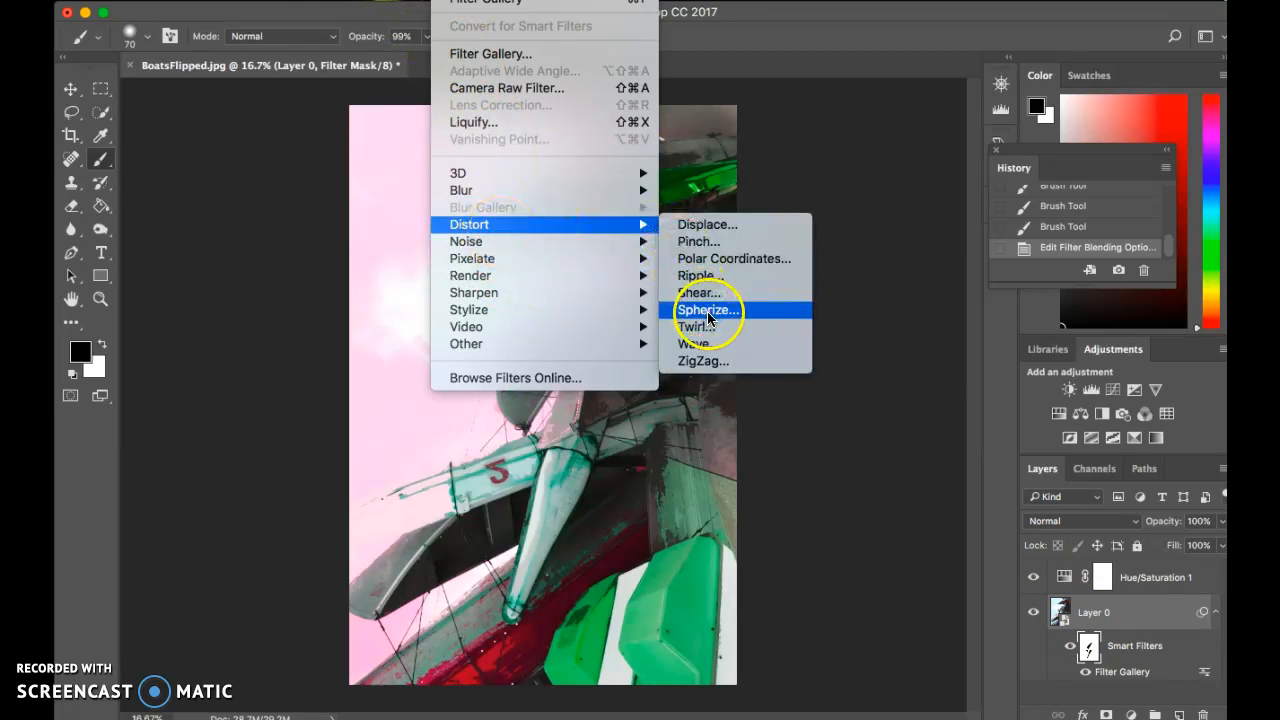
pyautogui.click(699, 344)
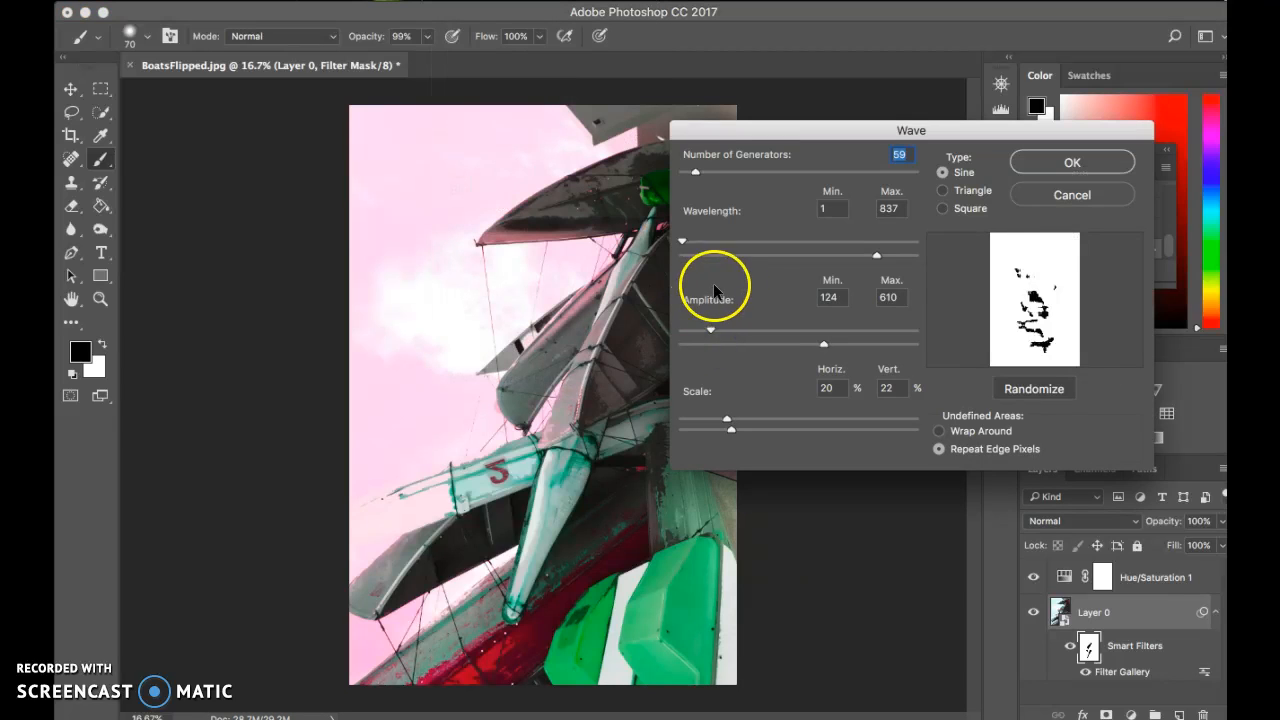
pyautogui.moveTo(684, 240); pyautogui.dragTo(734, 248)
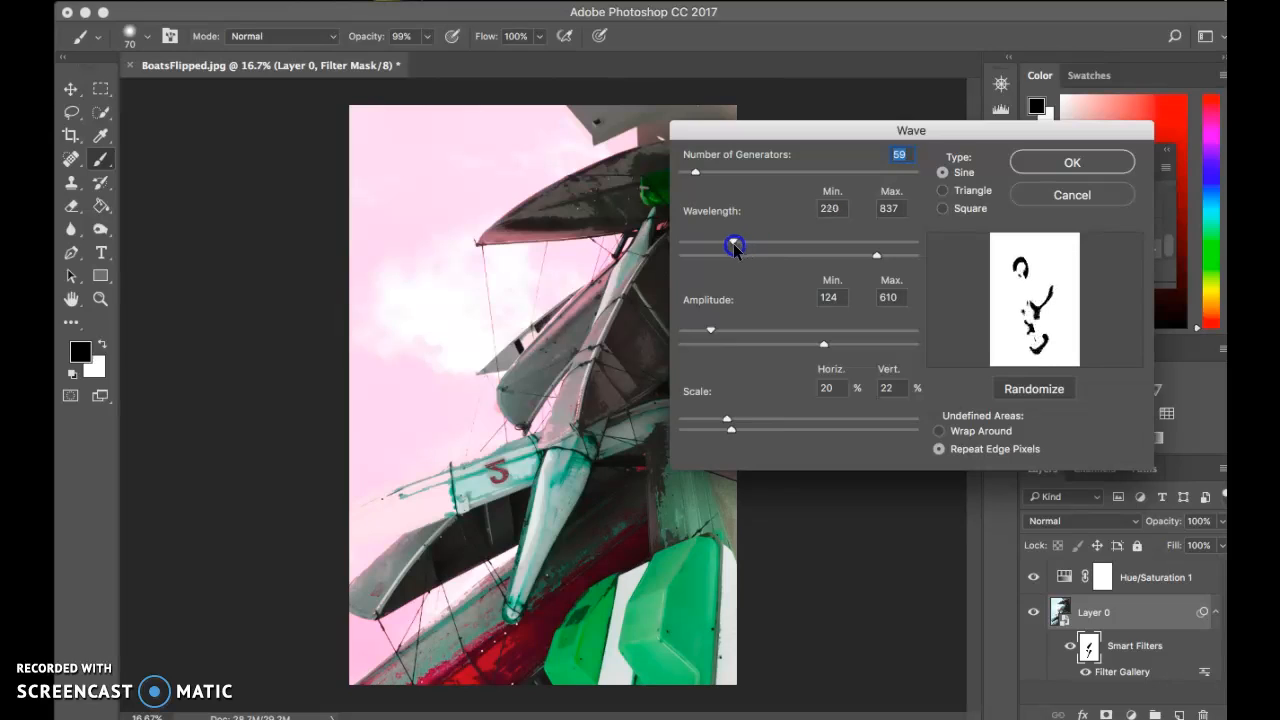
pyautogui.moveTo(744, 330)
pyautogui.mouseDown()
pyautogui.moveTo(771, 331)
pyautogui.moveTo(738, 330)
pyautogui.mouseUp()
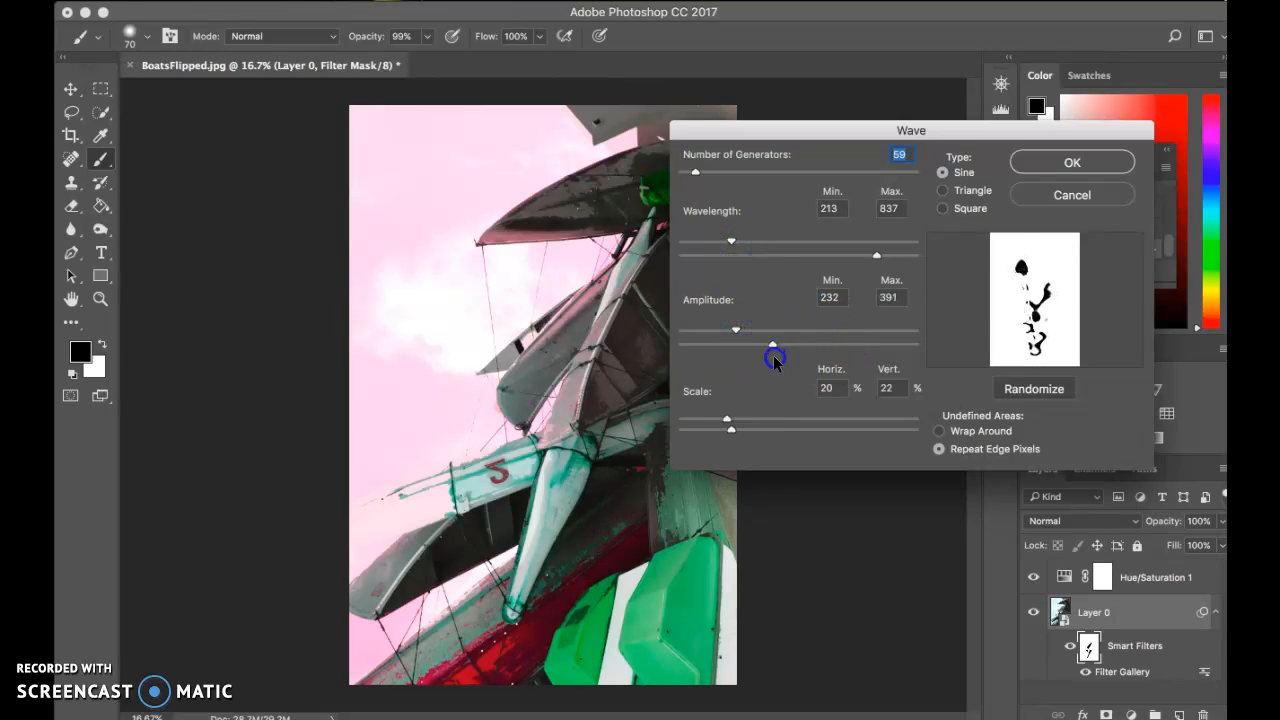
pyautogui.click(1094, 153)
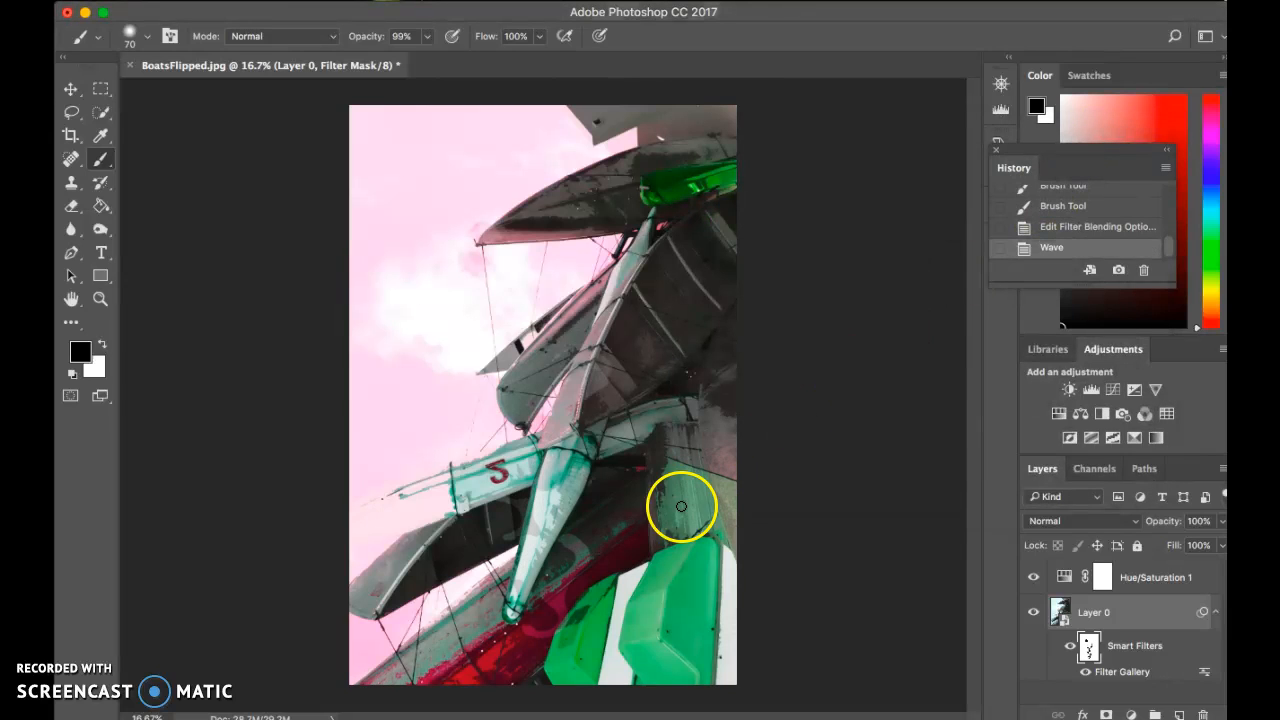
# Step: Make the boat layer's image active instead of its filter mask and turn off all its smart filters
pyautogui.click(1092, 612)
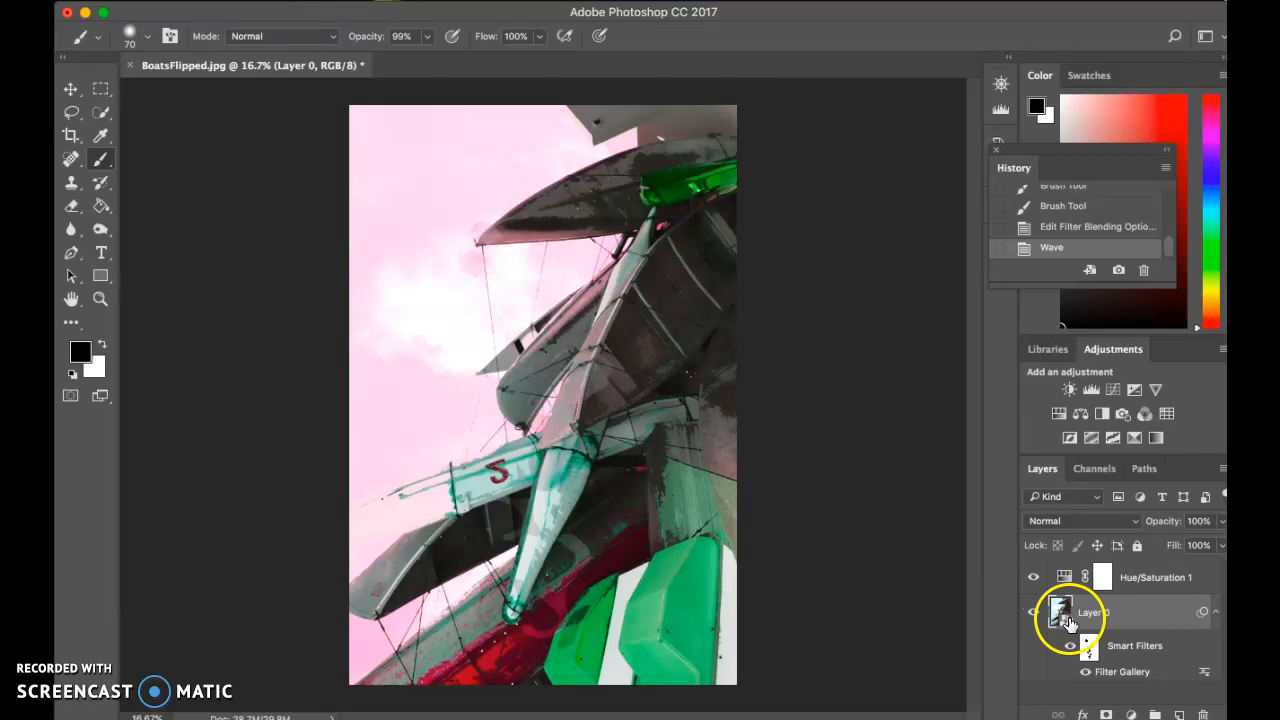
pyautogui.click(1086, 648)
pyautogui.click(1060, 614)
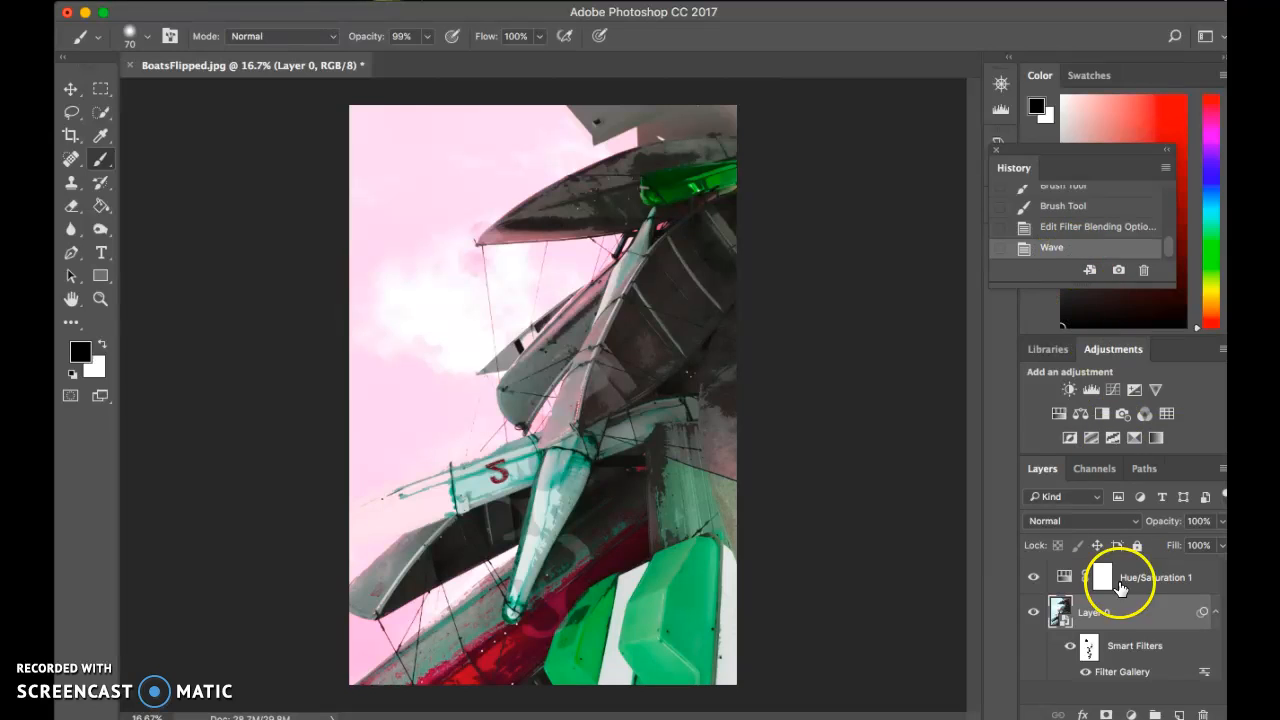
pyautogui.click(1071, 646)
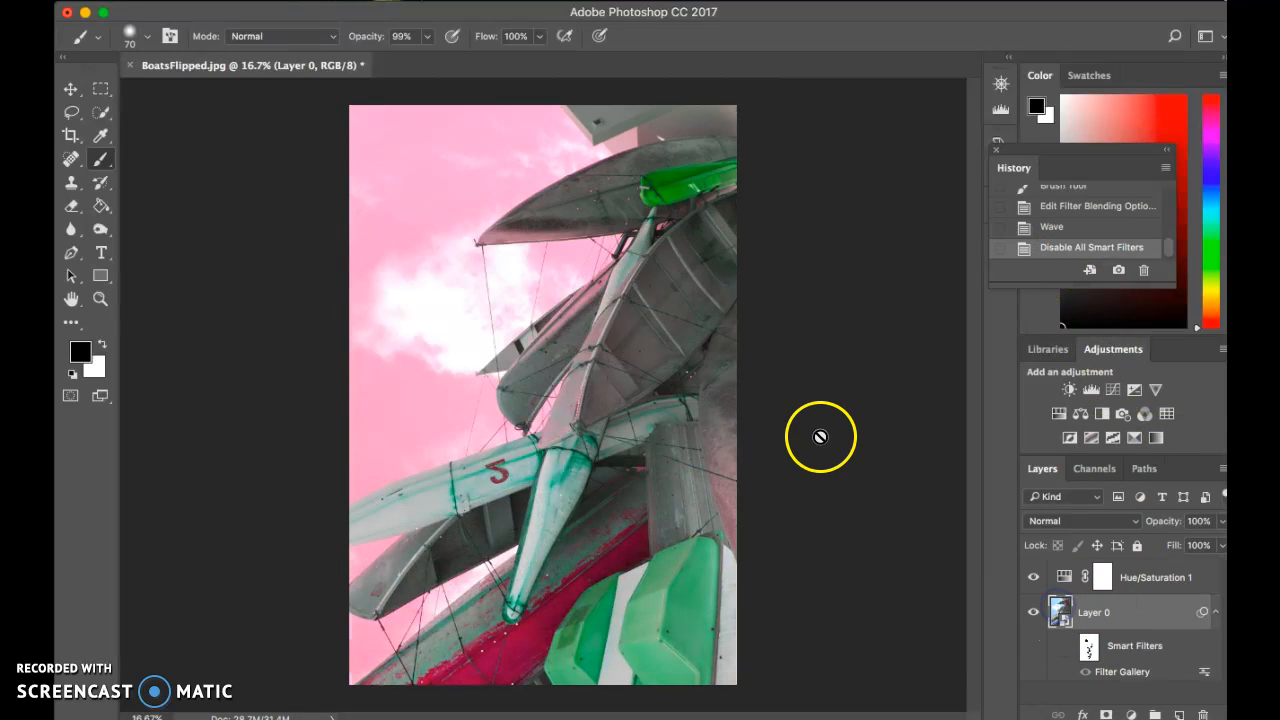
# Step: Apply Wave to the boat layer as a smart filter with wavelength 213–837 and amplitude 355–391, and select the smart filter mask
pyautogui.click(450, 1)
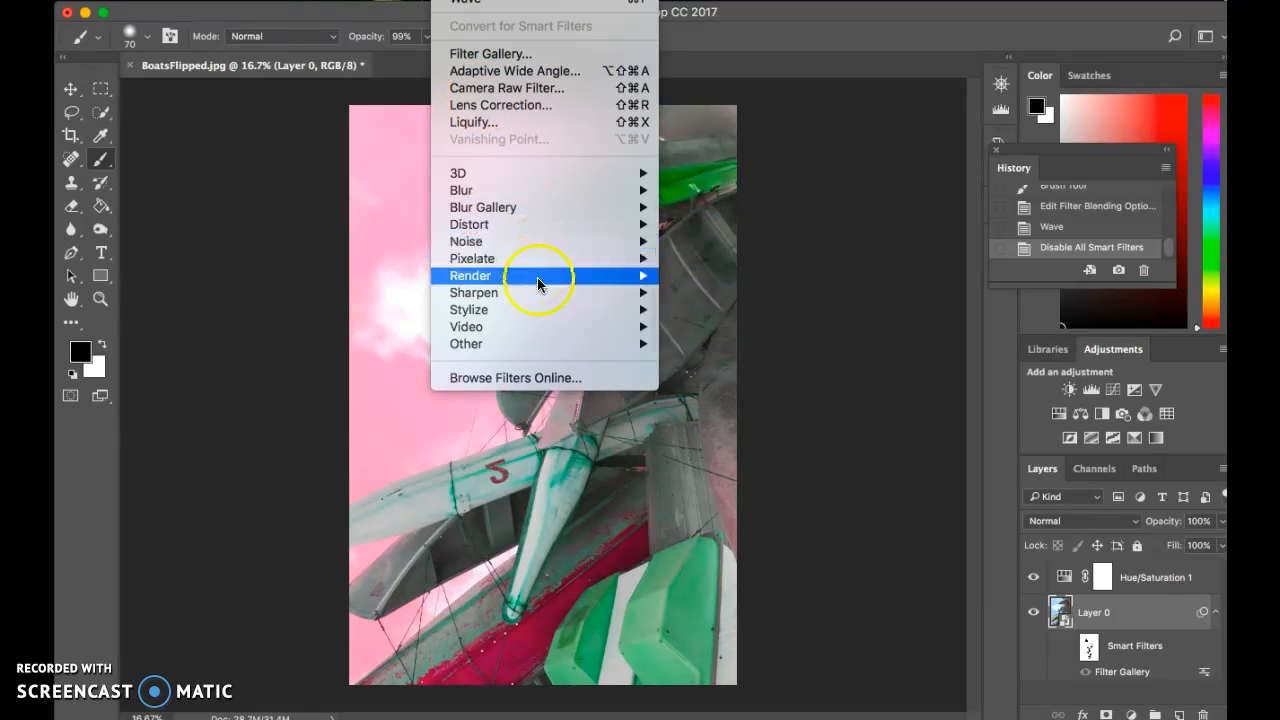
pyautogui.moveTo(538, 281)
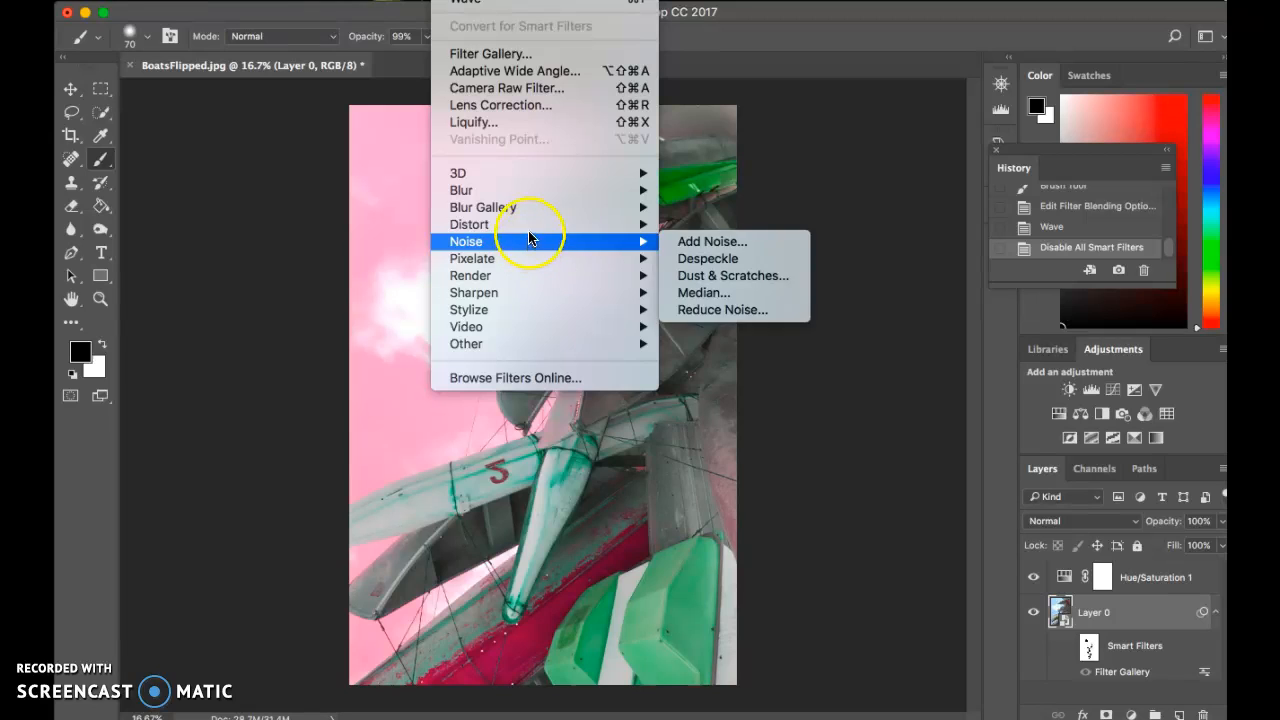
pyautogui.moveTo(630, 226)
pyautogui.click(686, 343)
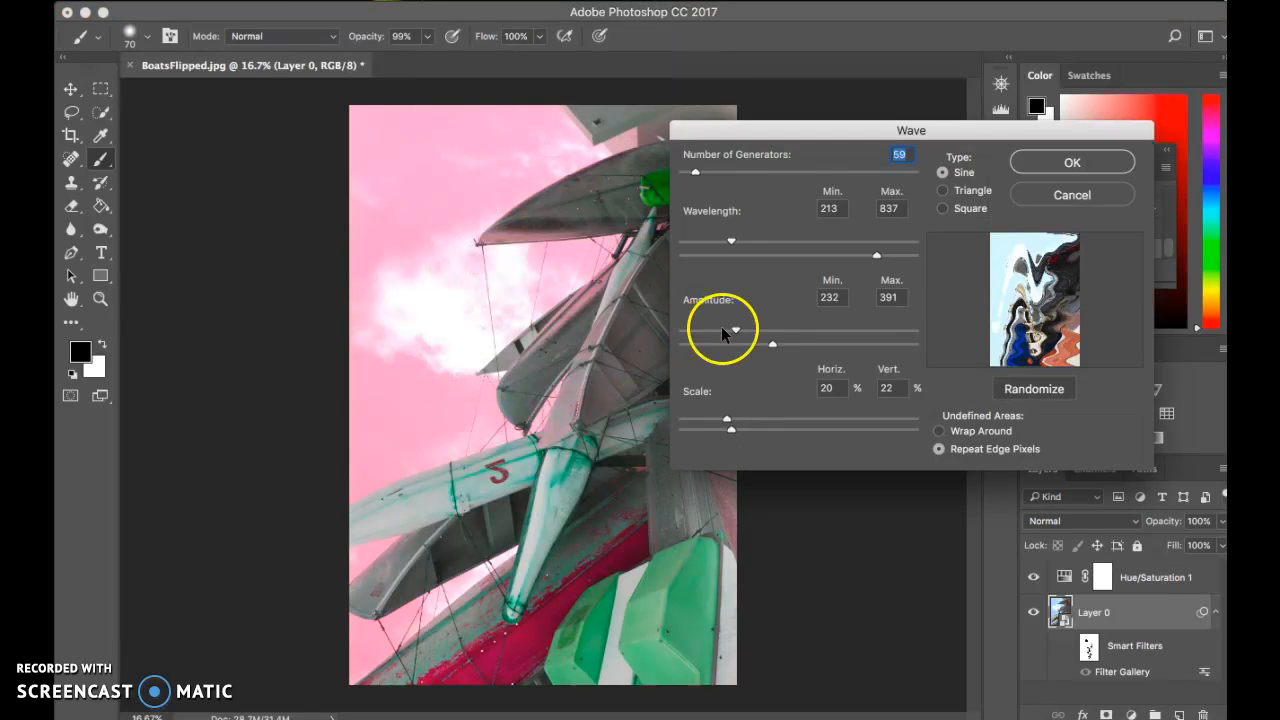
pyautogui.moveTo(733, 330); pyautogui.dragTo(762, 330)
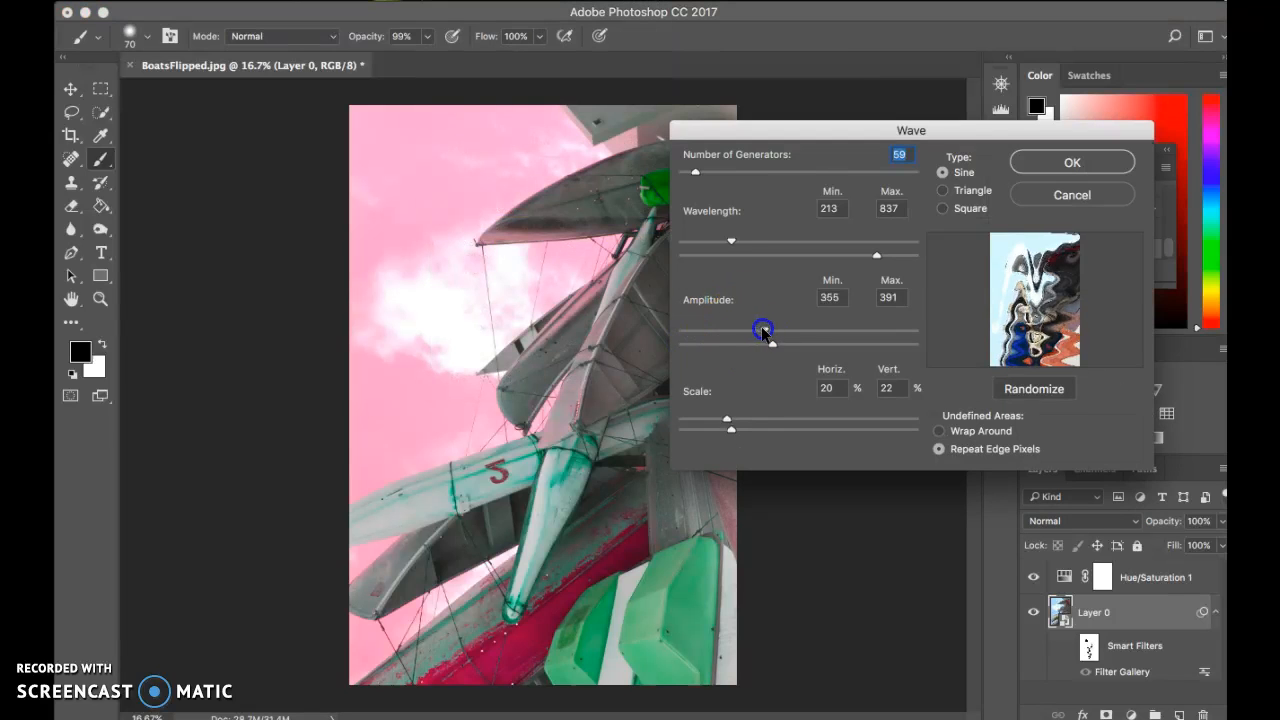
pyautogui.click(1068, 162)
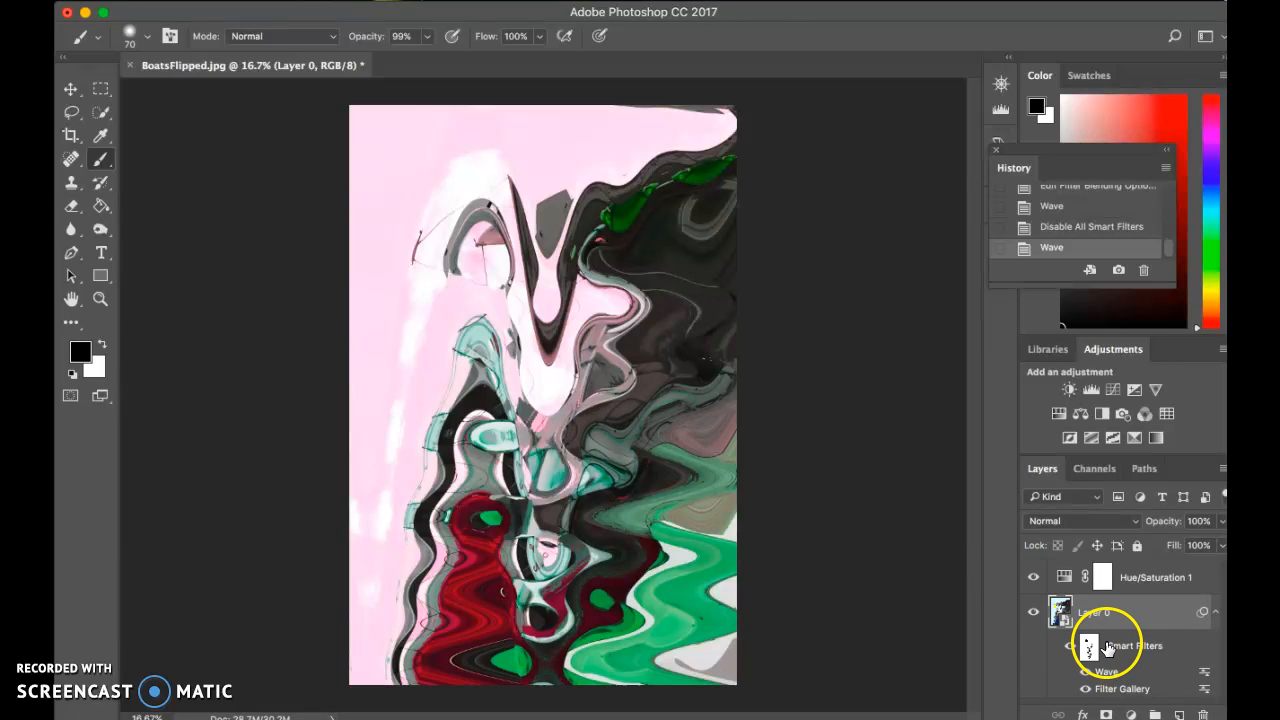
pyautogui.moveTo(1091, 652)
pyautogui.mouseDown()
pyautogui.moveTo(1101, 585)
pyautogui.moveTo(1088, 655)
pyautogui.mouseUp()
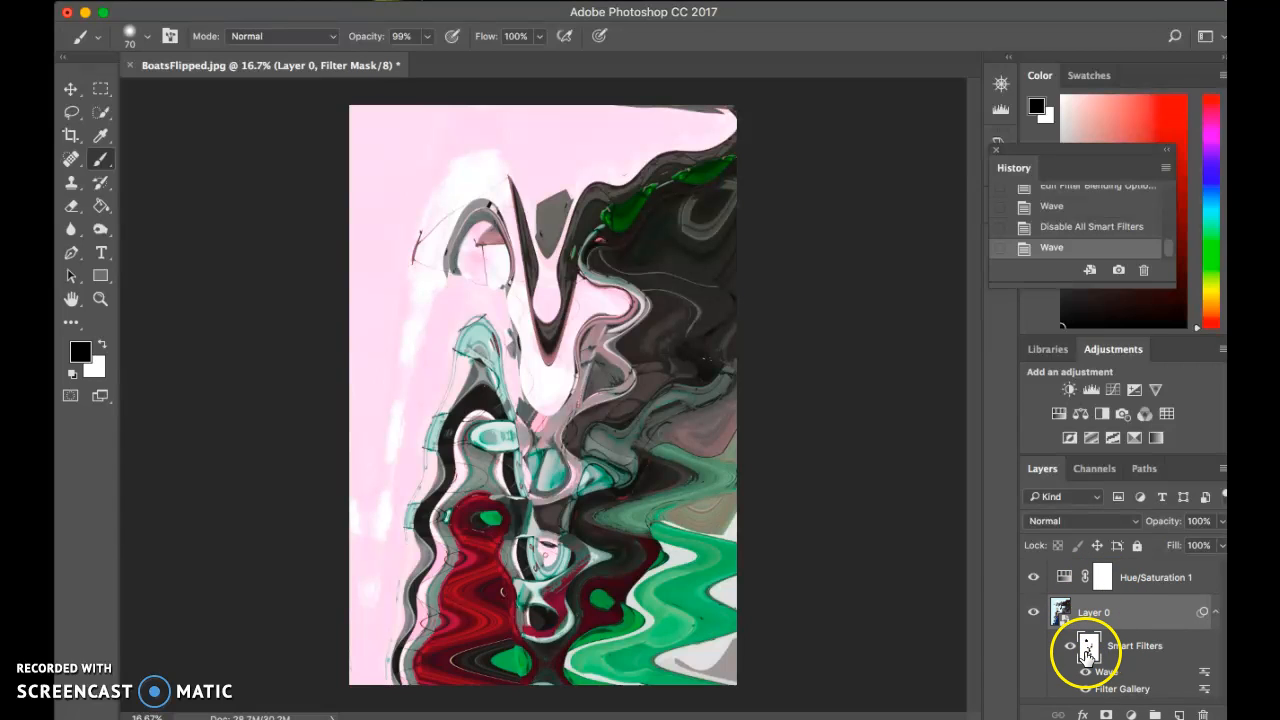